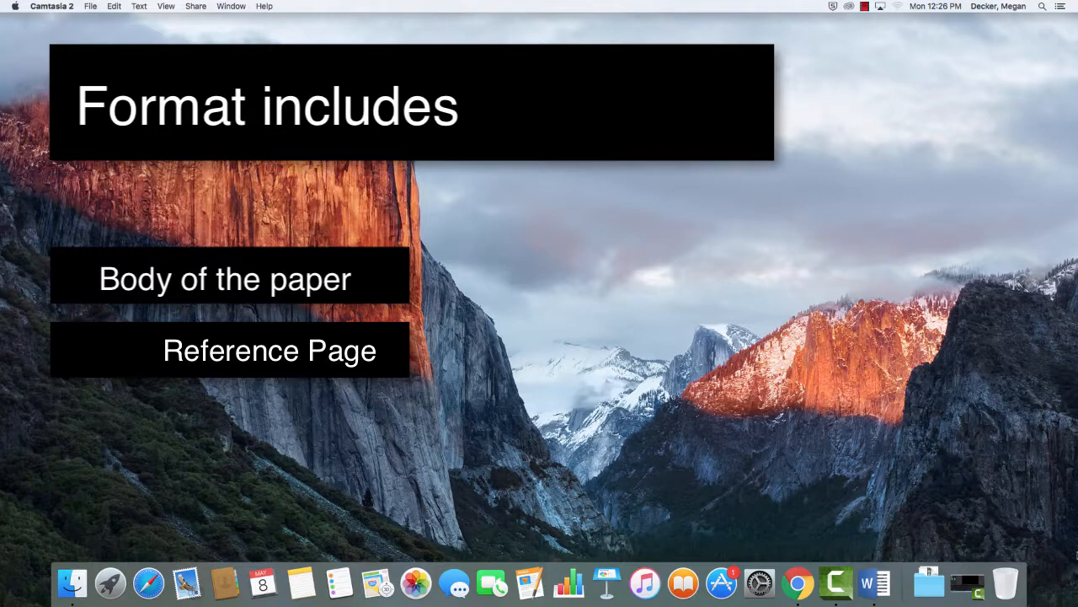
Switch to Word, create a blank document, and set its font to Times New Roman at 12 pt.
click(876, 583)
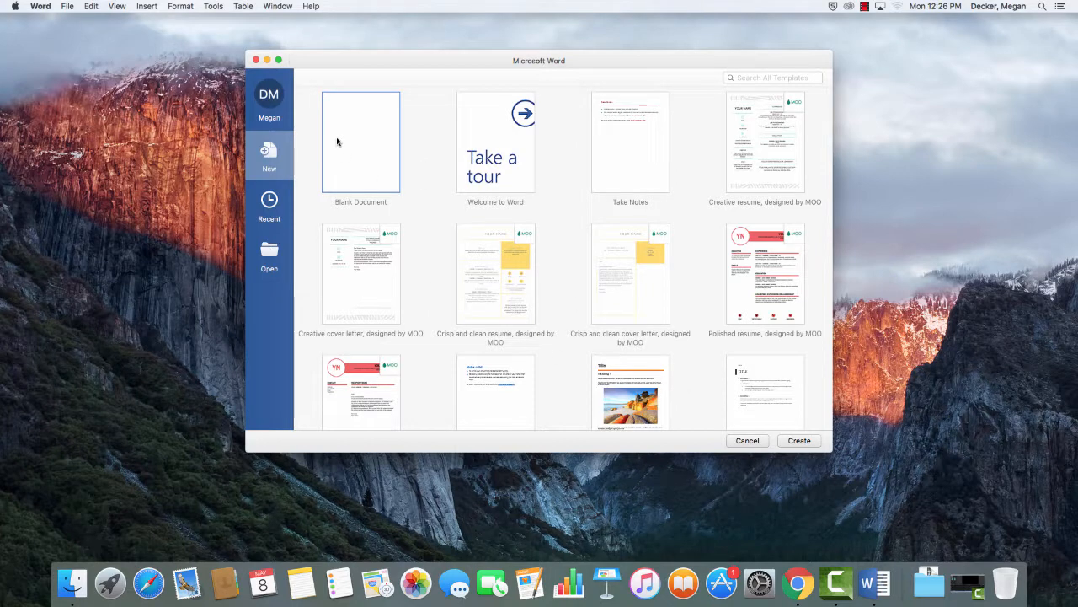
click(803, 441)
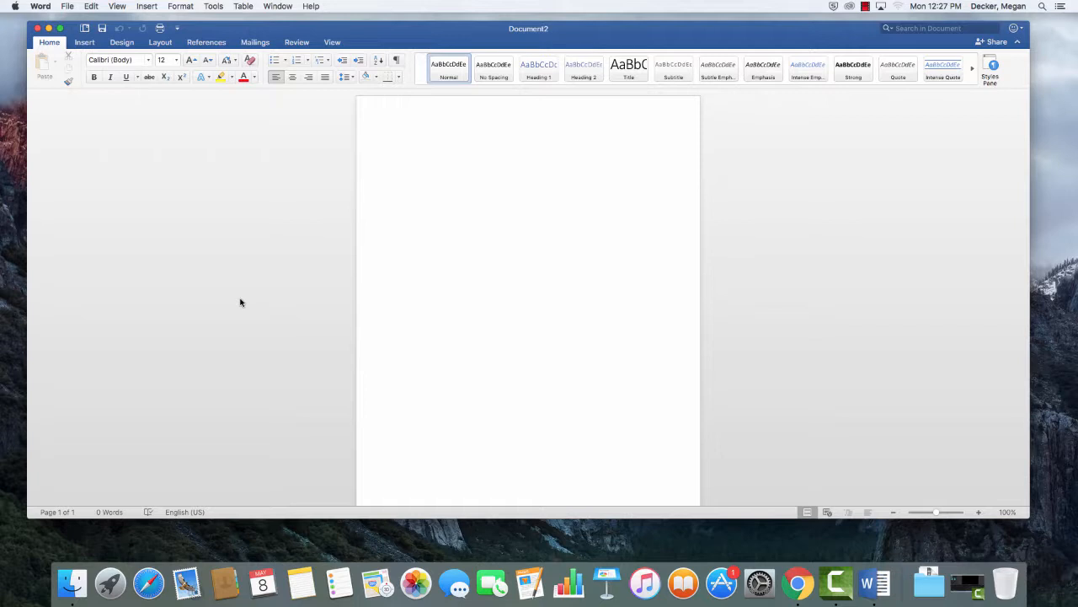
click(148, 61)
mouse_move(155, 221)
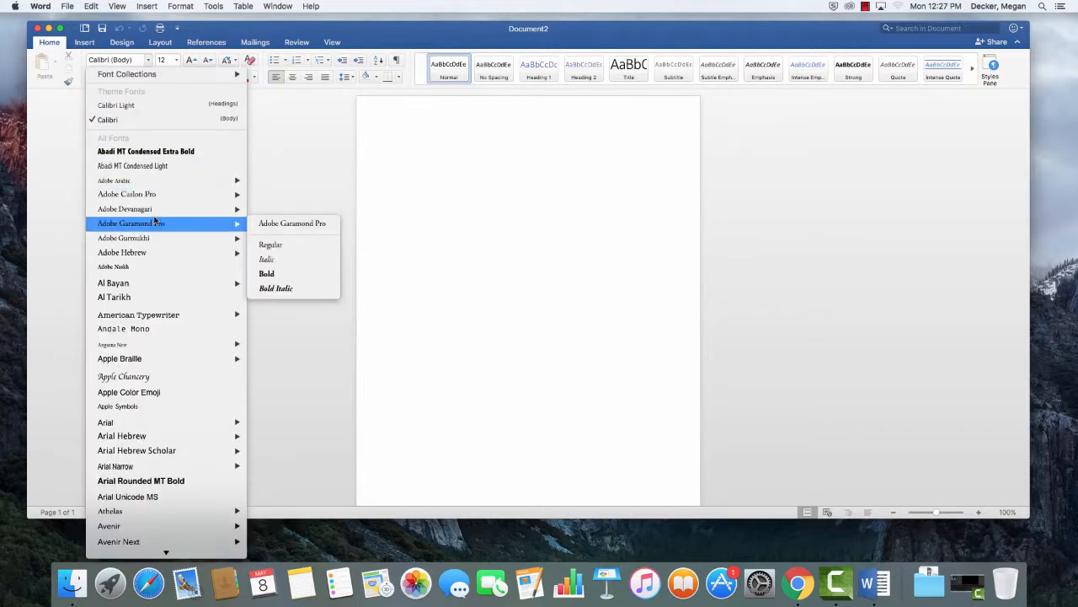
text(ti)
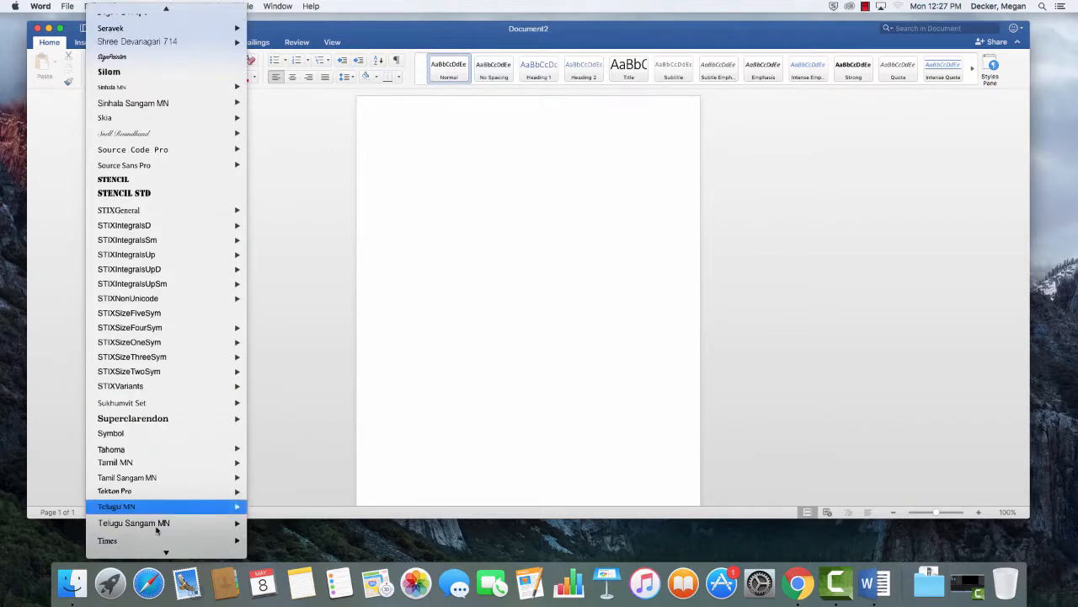
click(167, 479)
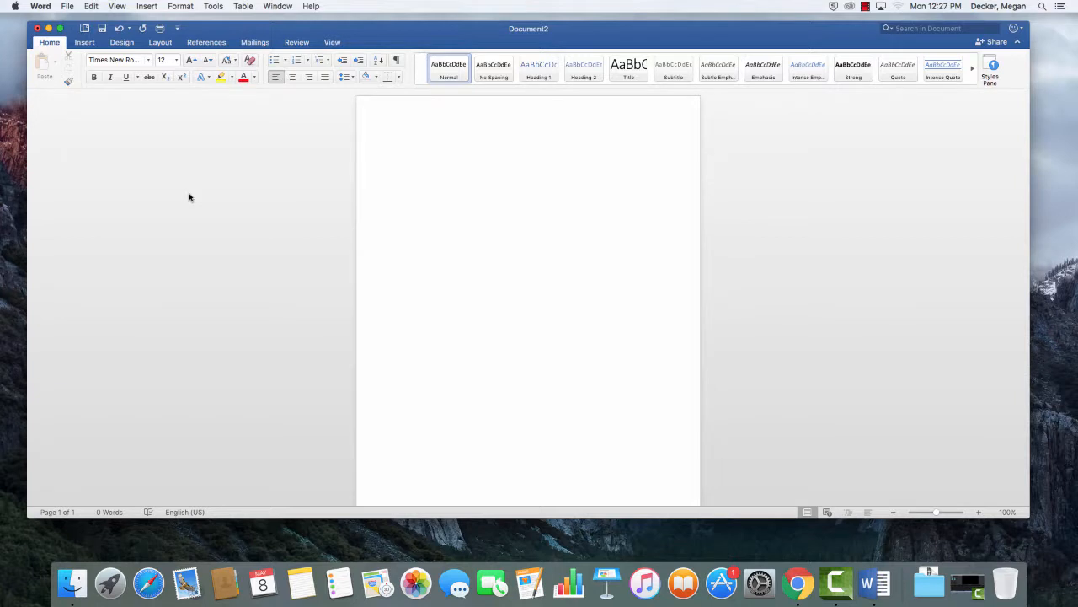
click(175, 60)
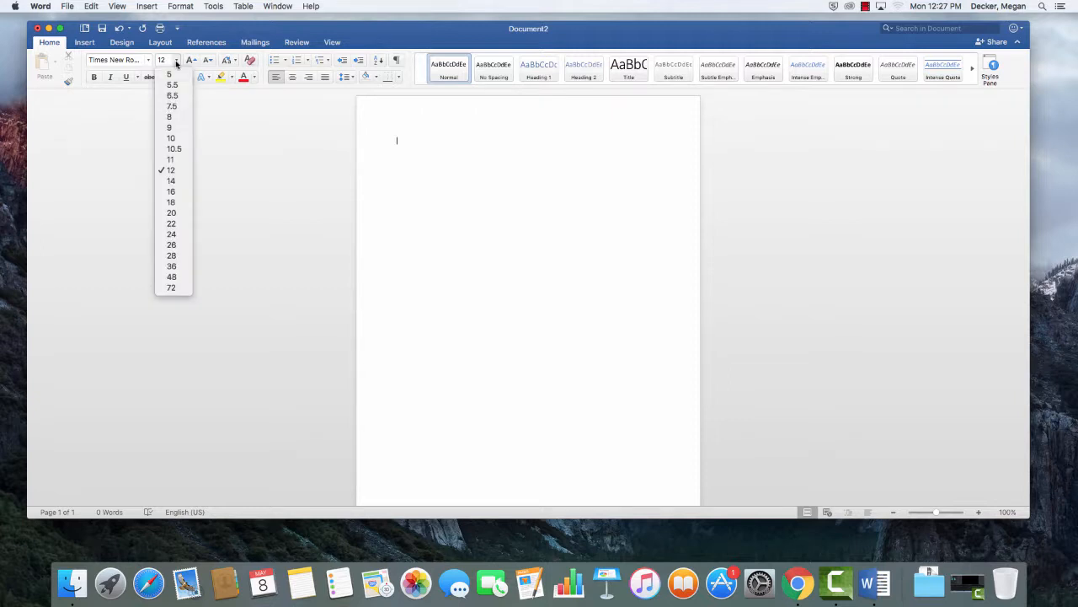
click(170, 170)
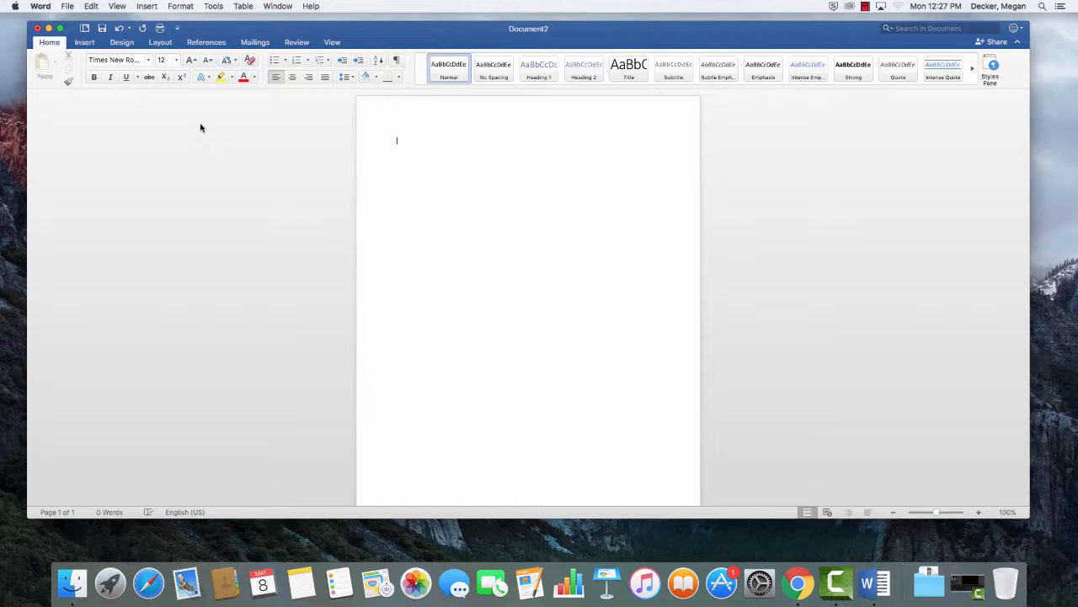
Check the margin presets for the Normal option with 1-inch margins on all sides.
click(160, 44)
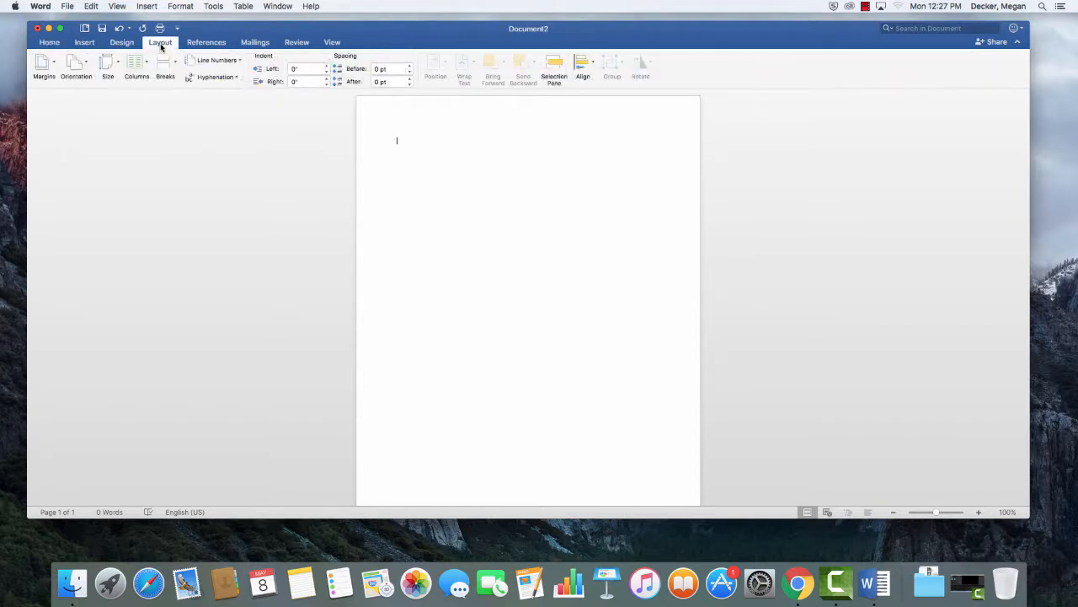
click(46, 68)
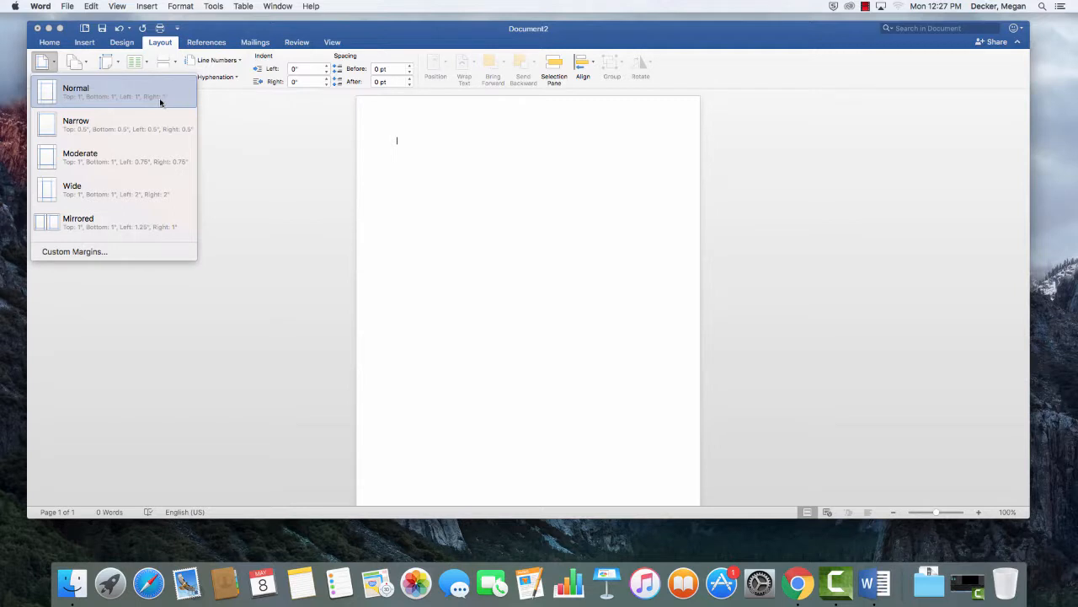
click(238, 141)
Set the document's line spacing to 2.0.
click(49, 42)
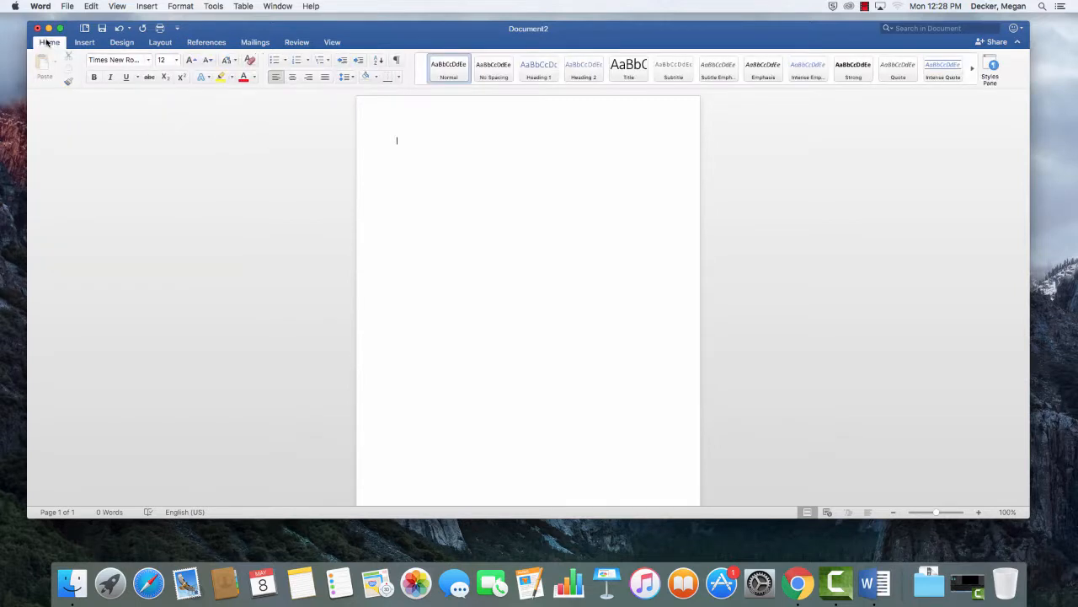
click(354, 79)
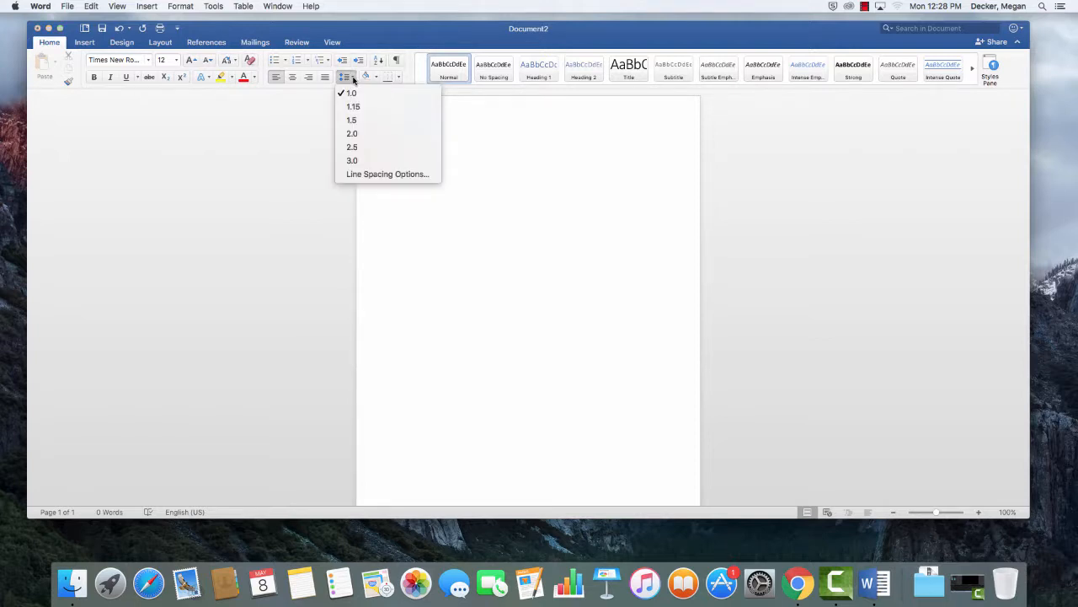
click(352, 134)
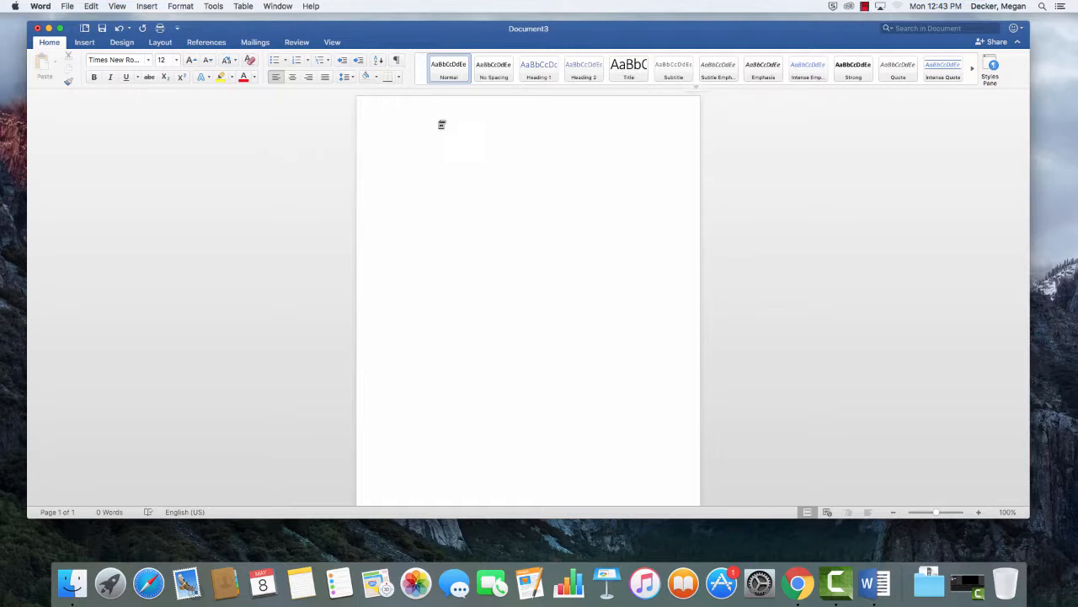
Open the page header, enable a different first page, and set the first-page header font to Times New Roman.
double_click(508, 115)
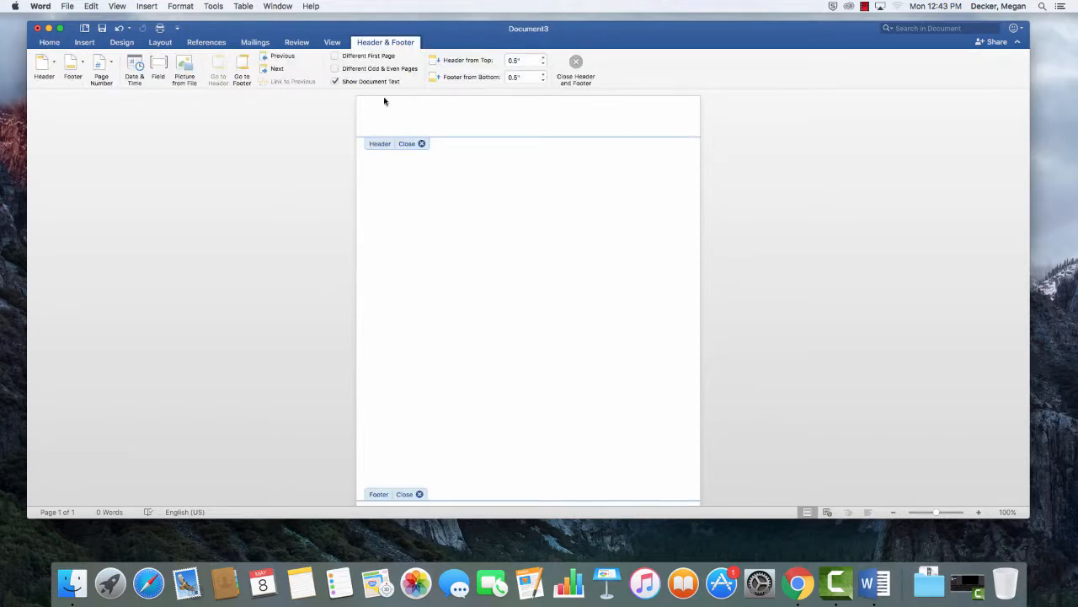
click(336, 57)
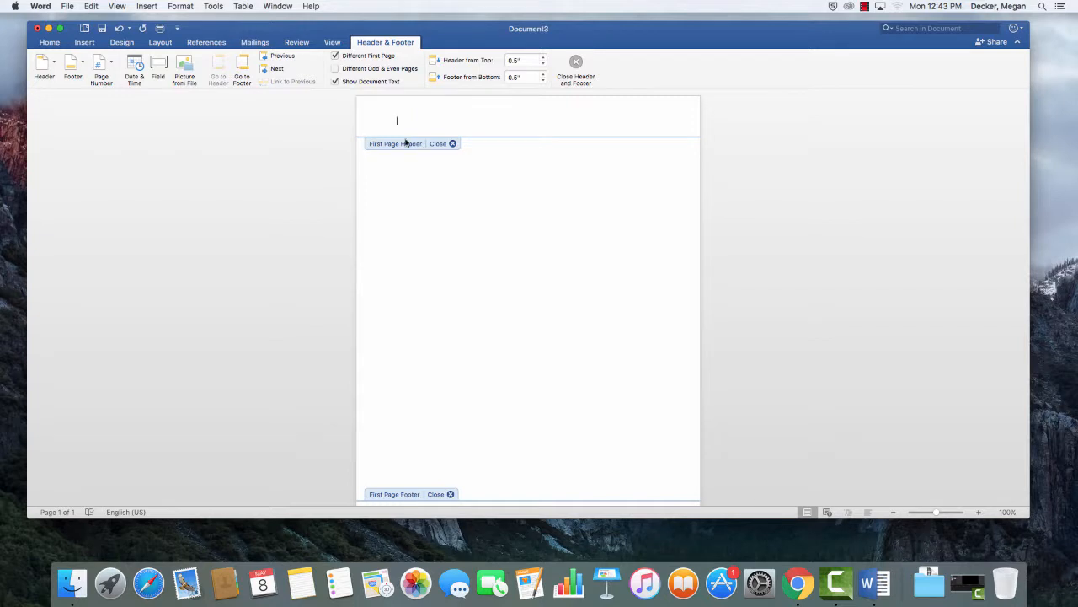
click(52, 42)
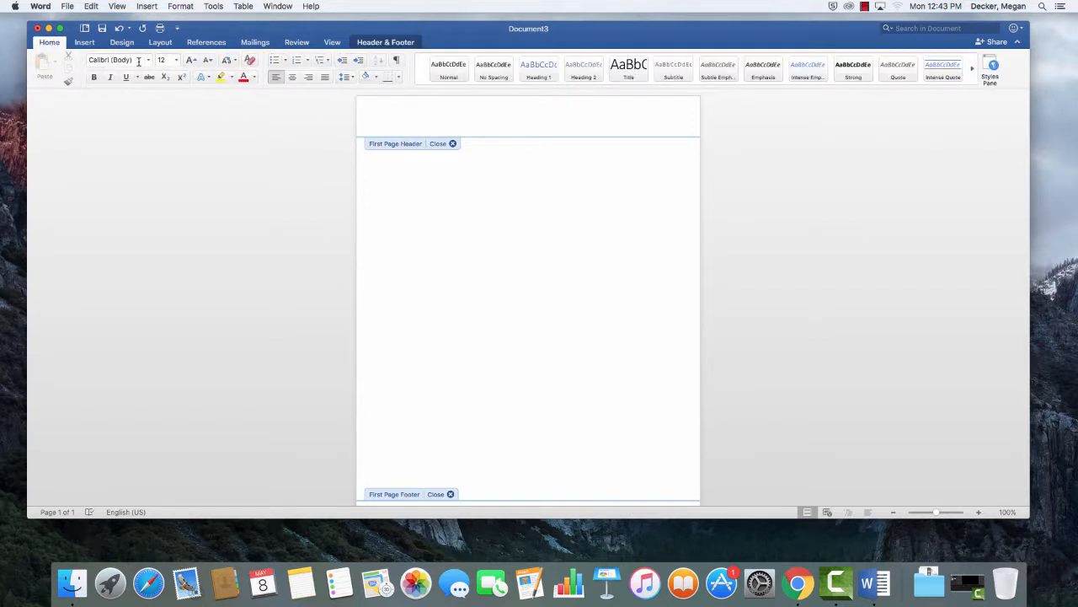
click(149, 61)
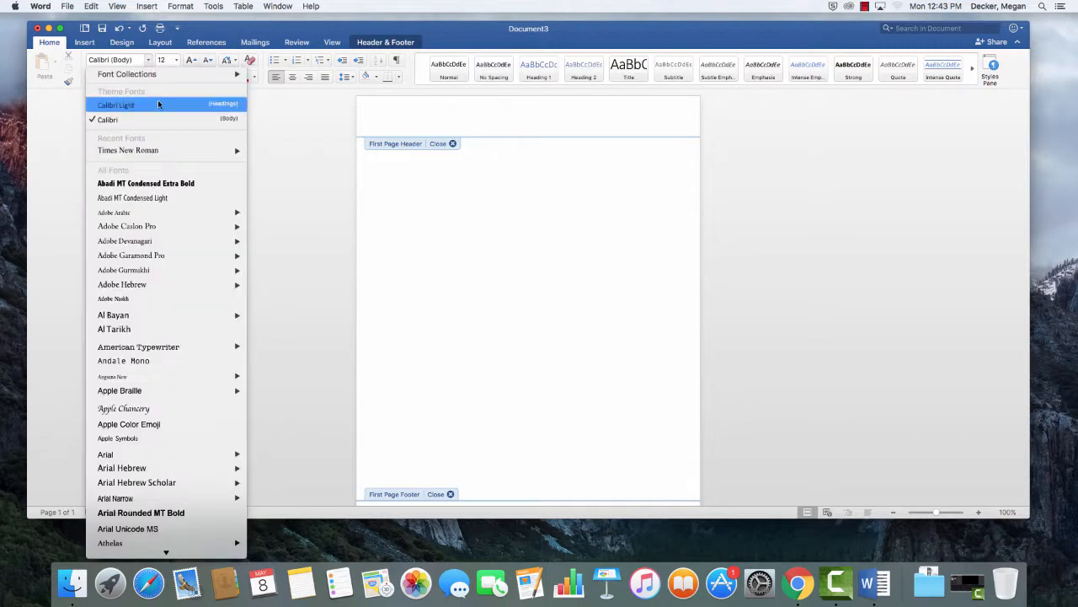
click(160, 149)
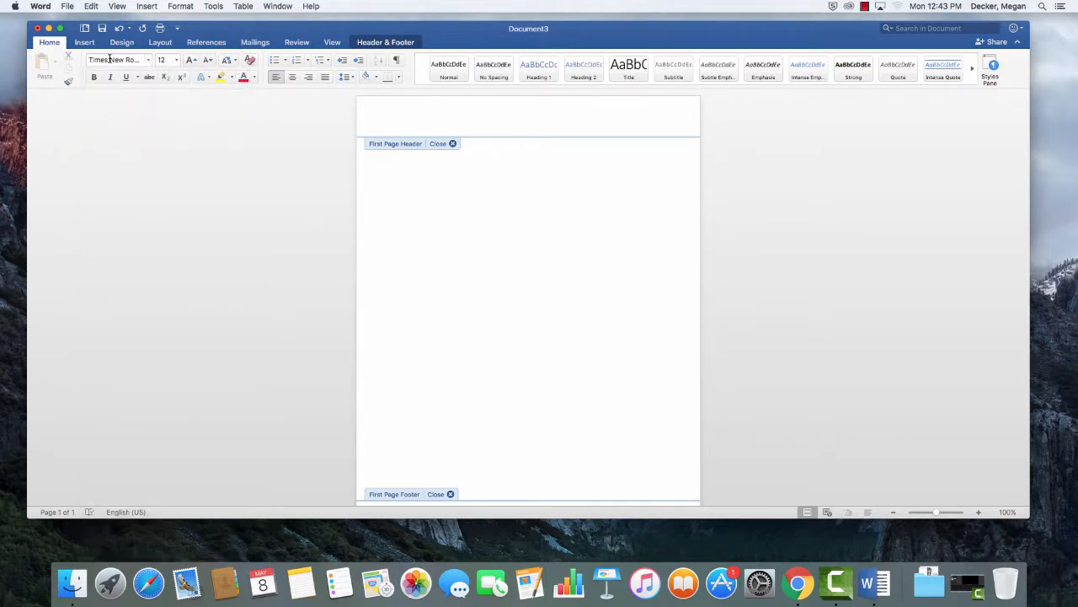
Insert a right-aligned page number in the first-page header.
click(384, 42)
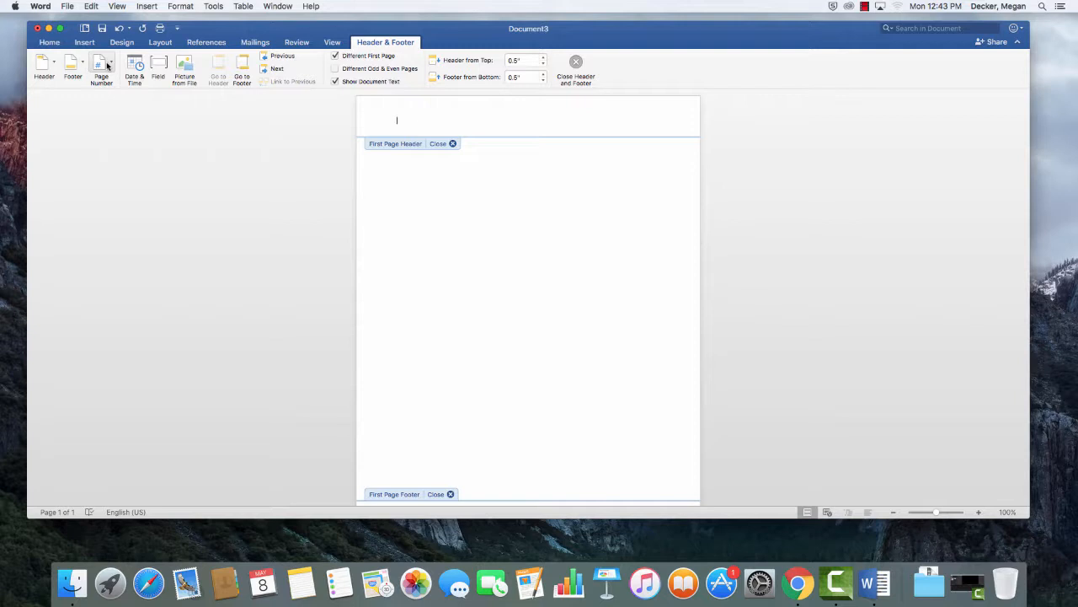
click(107, 65)
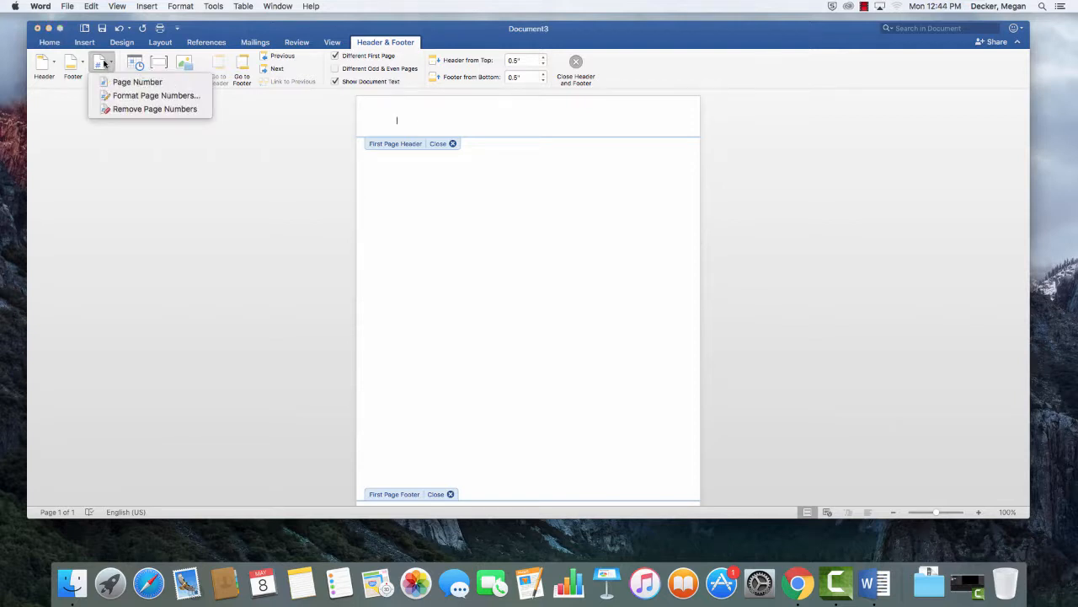
click(125, 83)
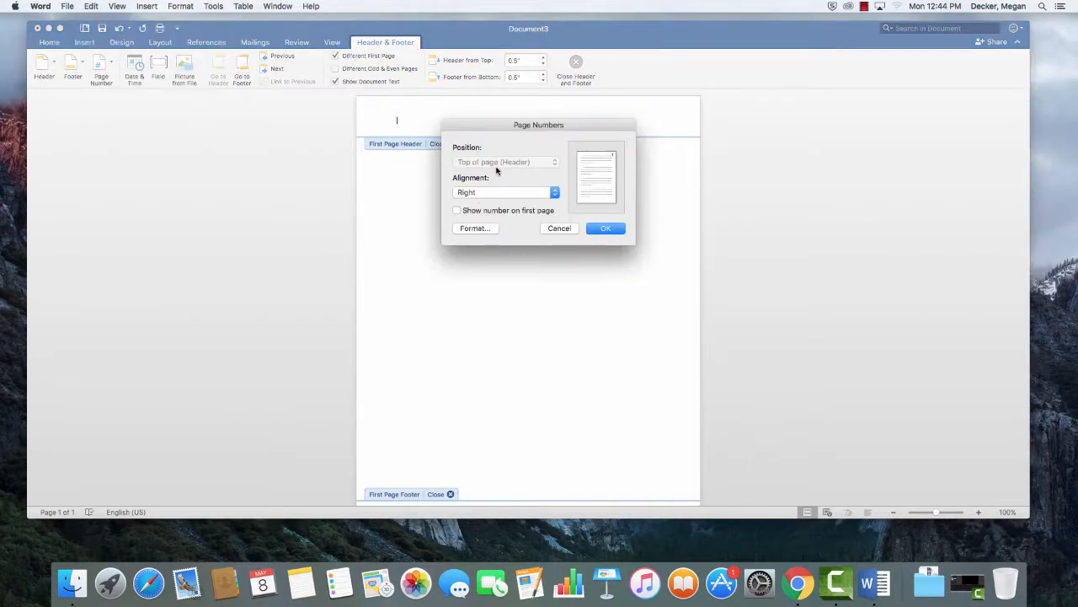
click(606, 228)
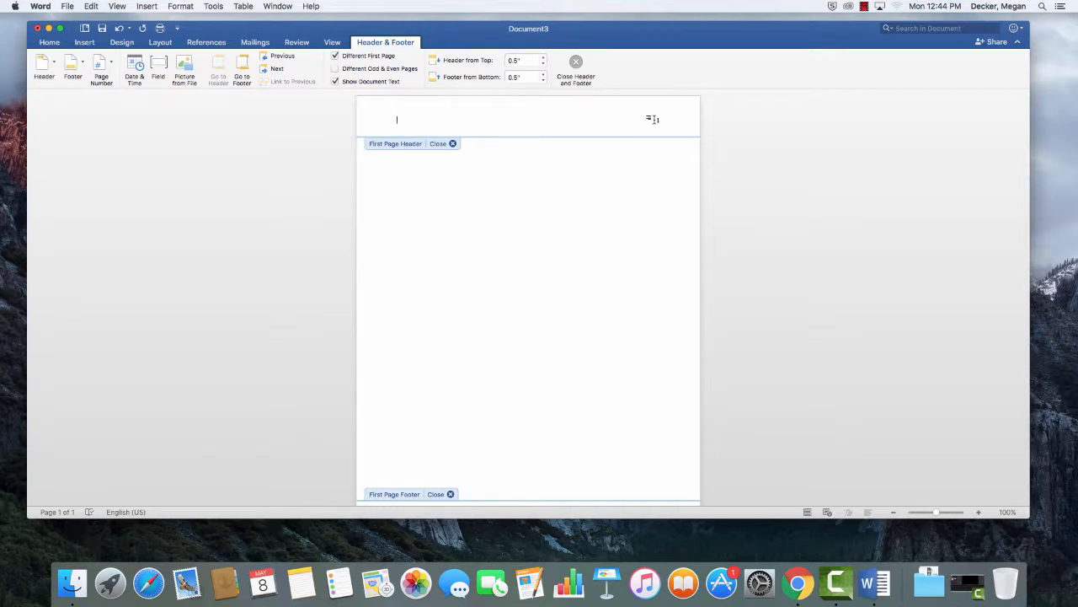
Change the font of the page number in the first-page header to Times New Roman.
click(655, 119)
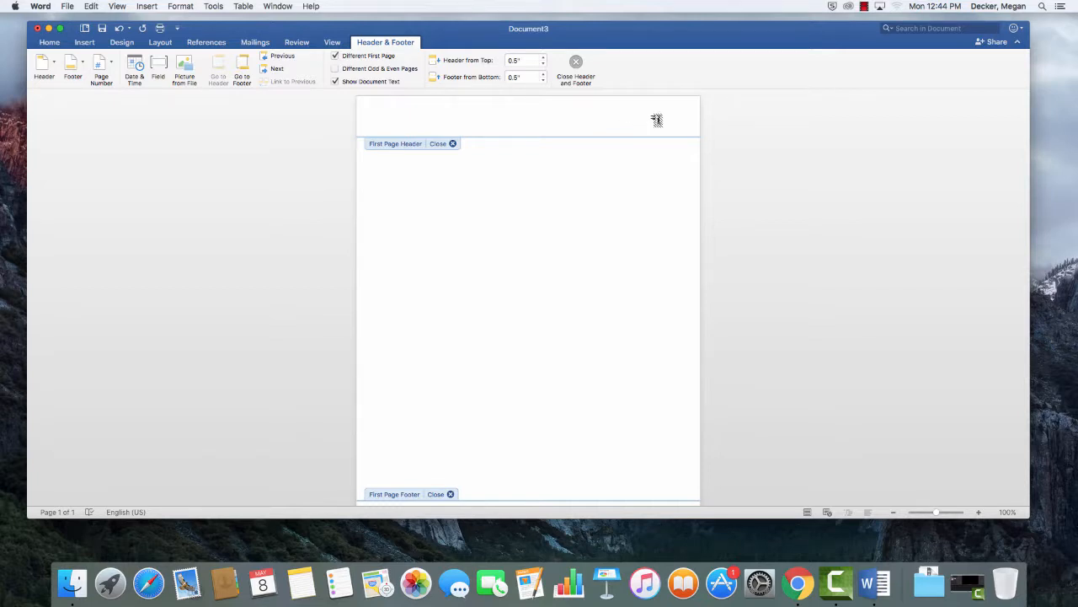
click(51, 43)
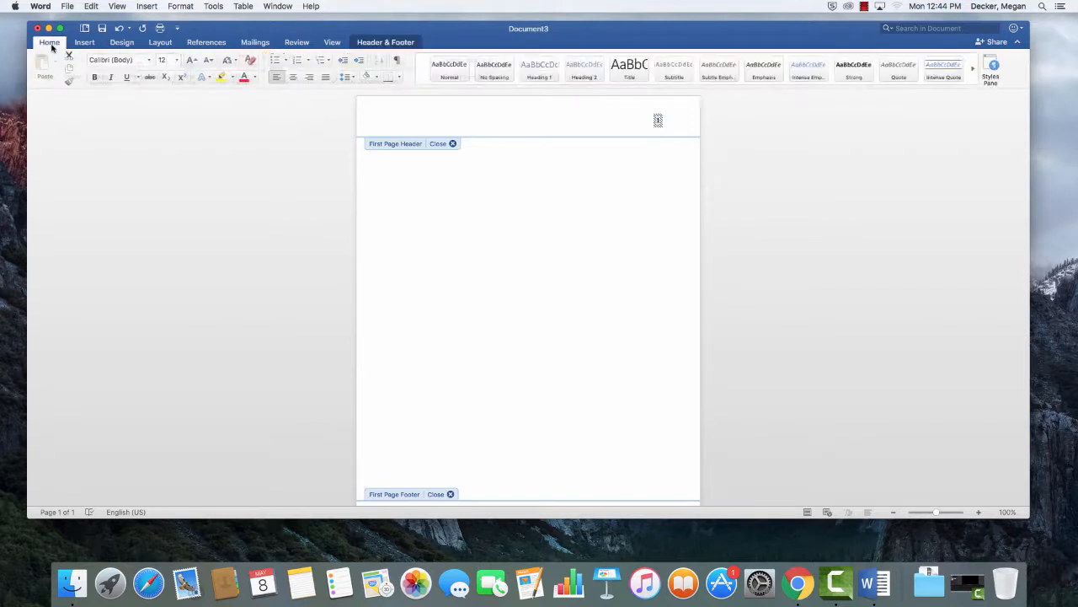
click(149, 62)
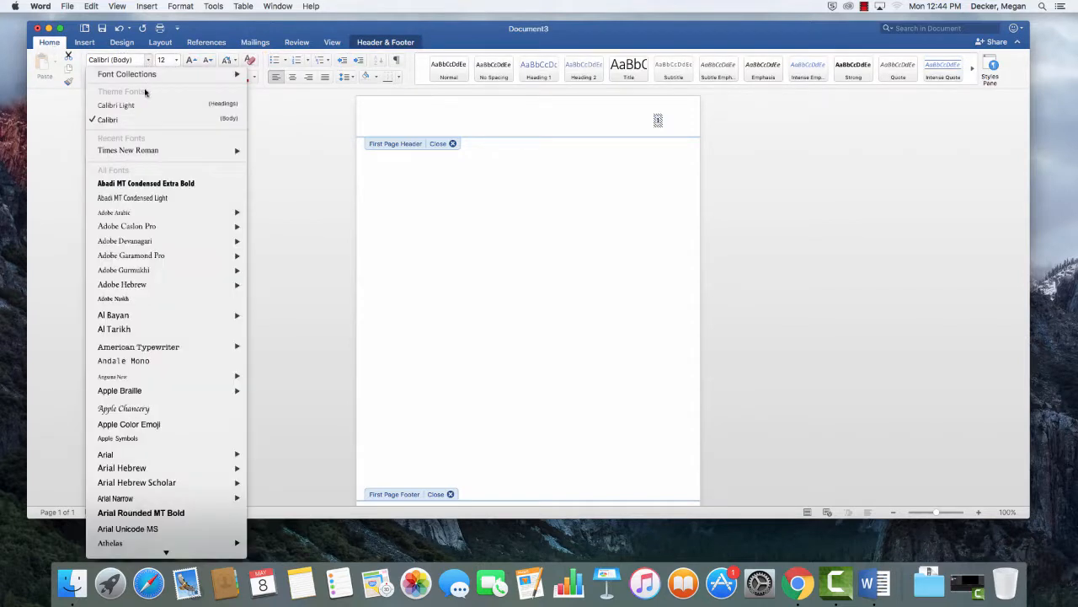
click(155, 153)
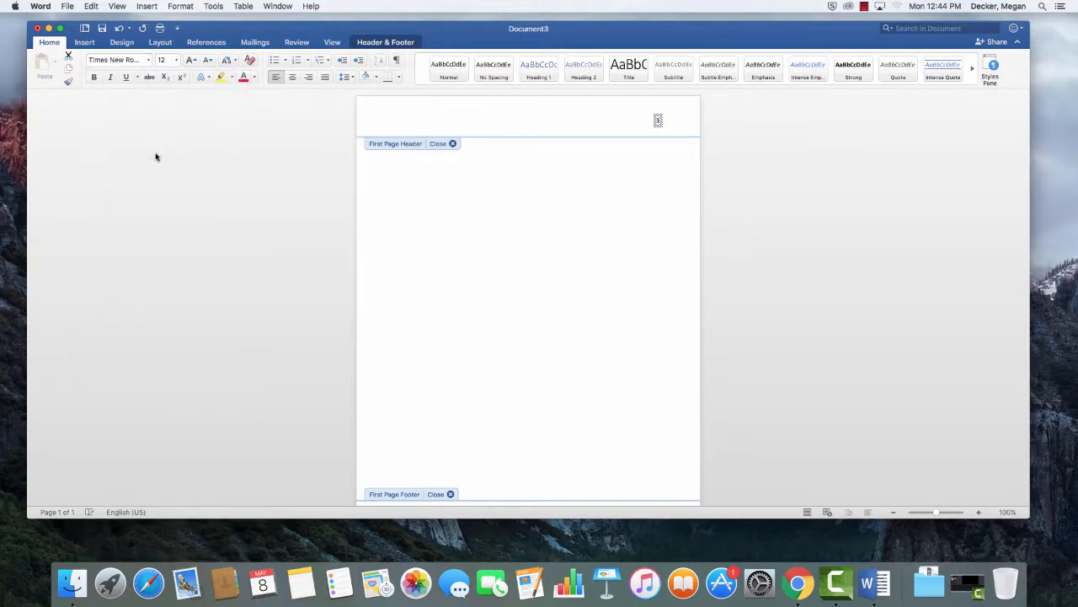
Enter "Running head: A SAMPLE NURSING PAPER" at the left of the first-page header and close the header.
click(410, 119)
click(371, 42)
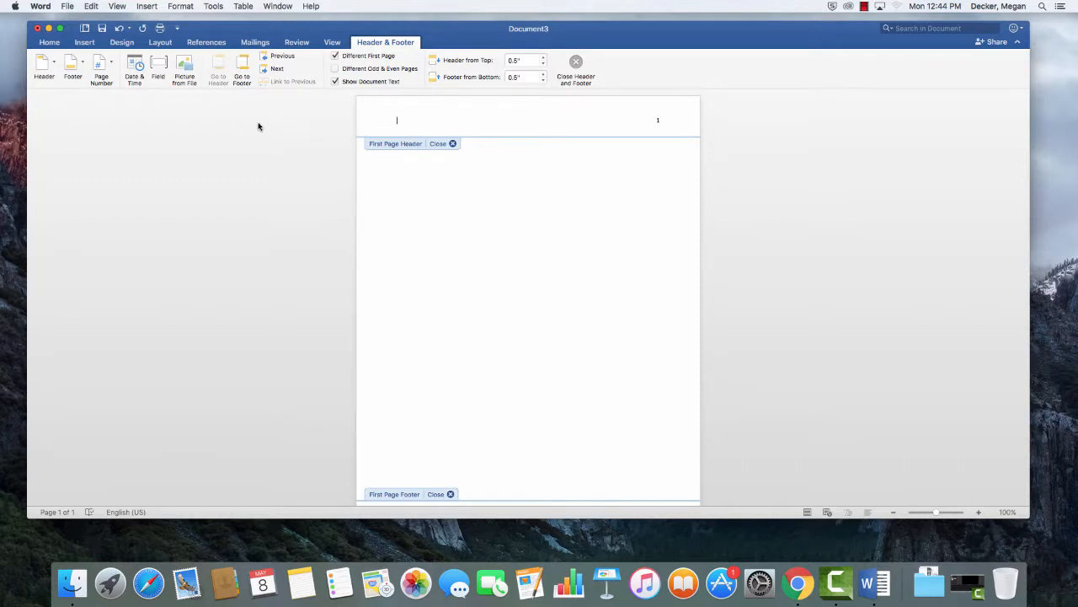
text(Running head.)
text(A SMLA)
key(BackSpace)
key(BackSpace)
key(BackSpace)
text(AMPLE NURSING AP)
key(BackSpace)
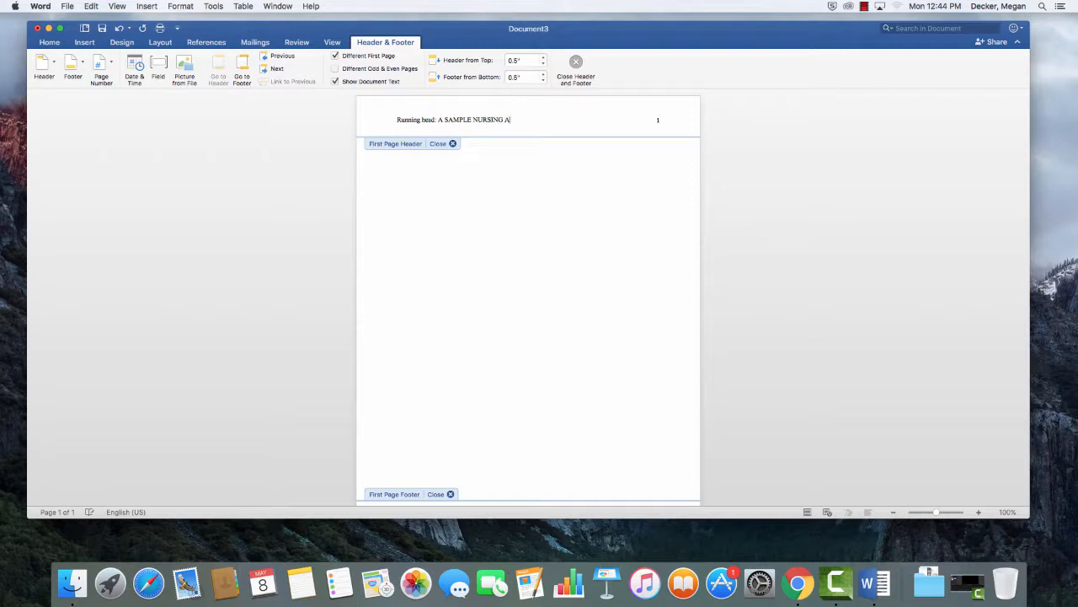
key(BackSpace)
text(PAER)
key(BackSpace)
key(BackSpace)
text(PER)
click(453, 144)
Add a blank second page to the document.
scroll(485, 270, down, 2)
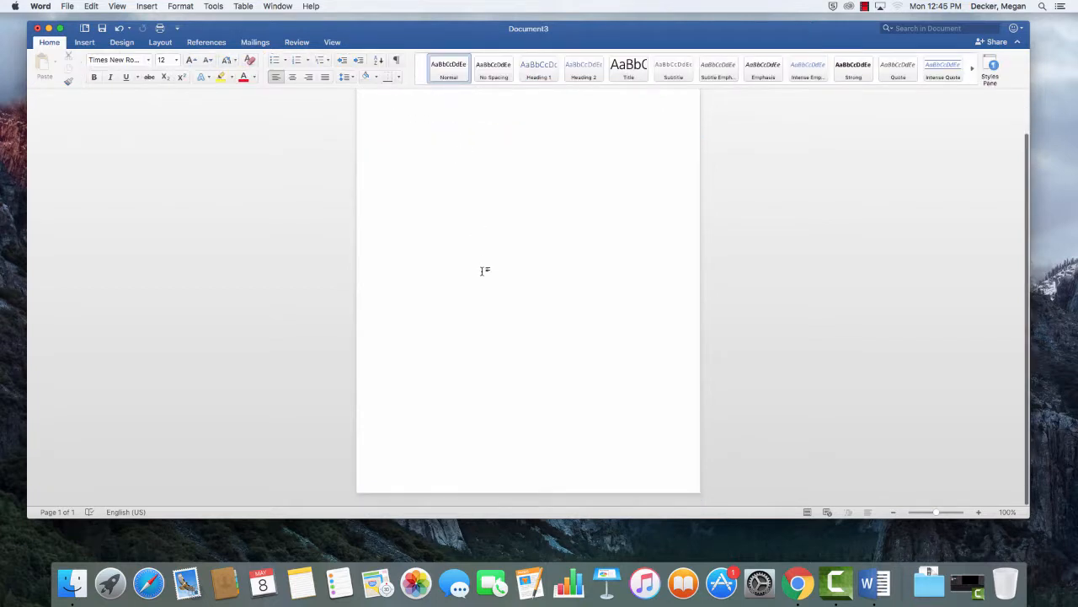
scroll(484, 271, up, 2)
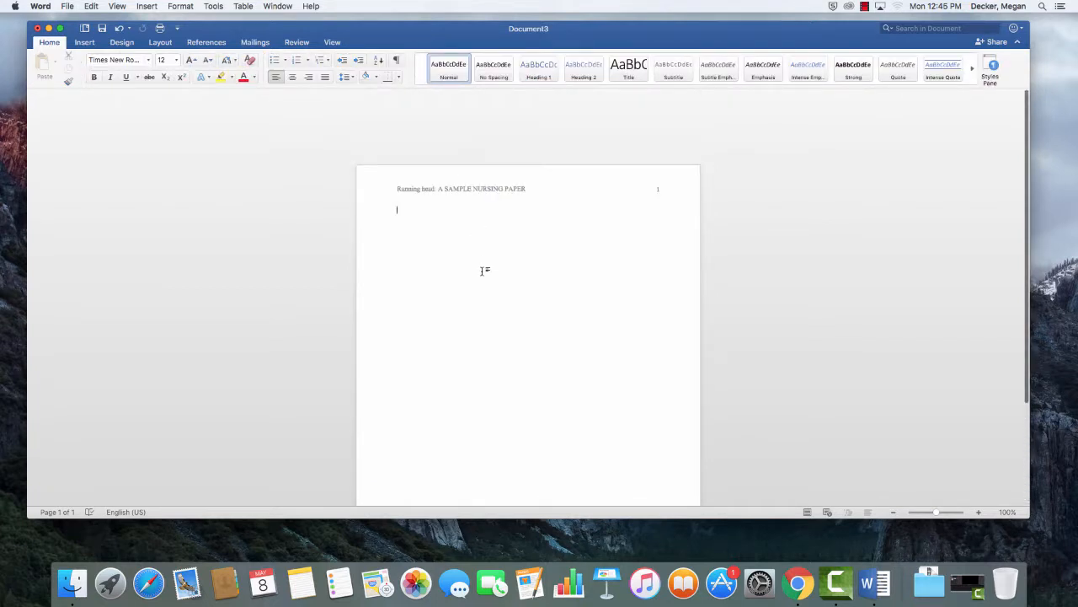
scroll(484, 270, down, 2)
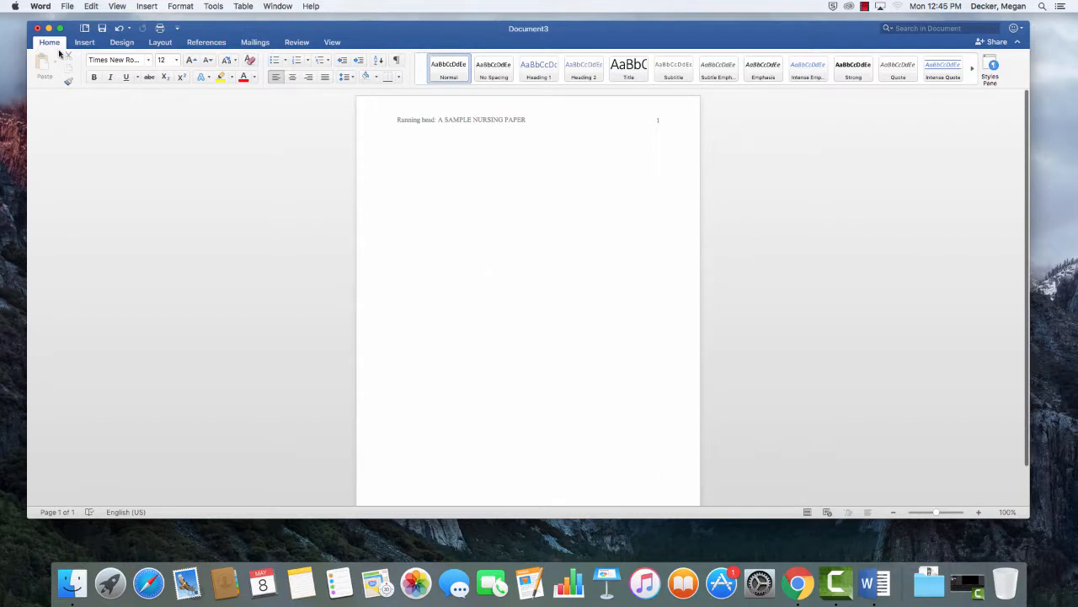
click(85, 42)
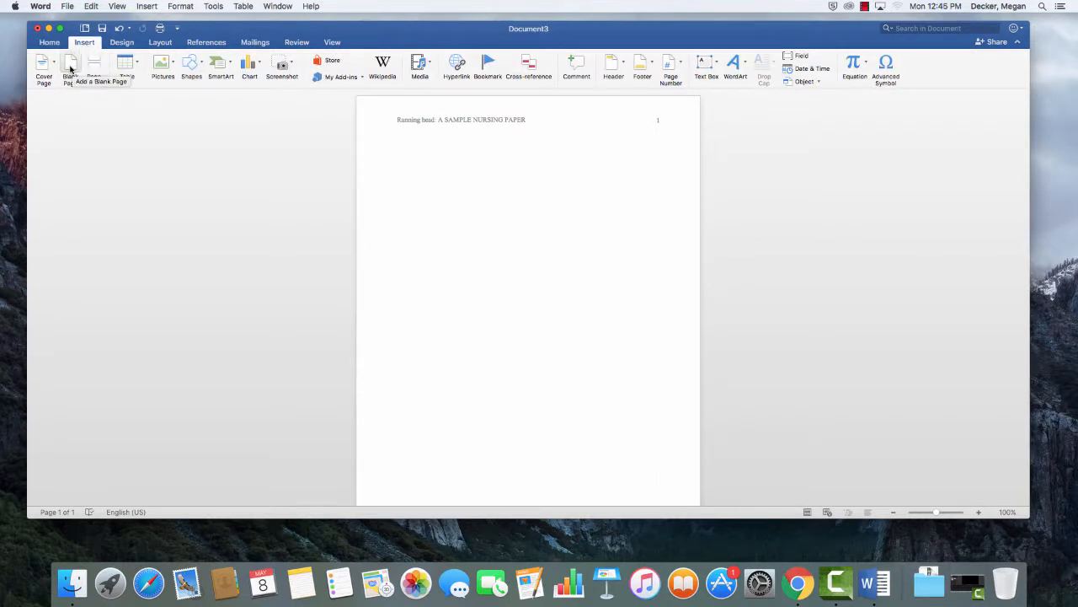
click(71, 70)
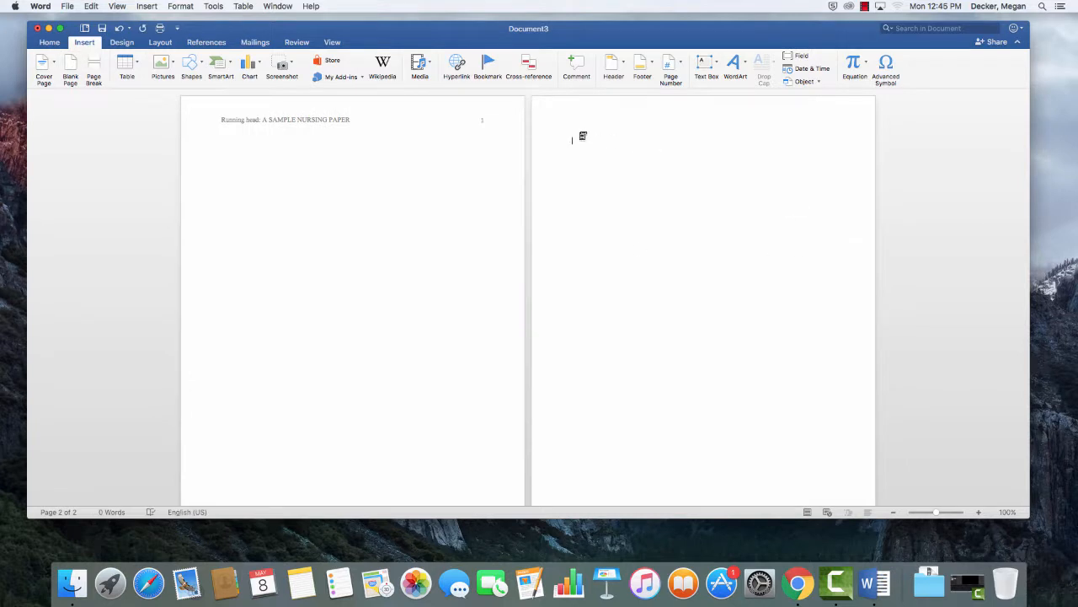
Open the second page's header for editing and set its font to Times New Roman.
double_click(656, 113)
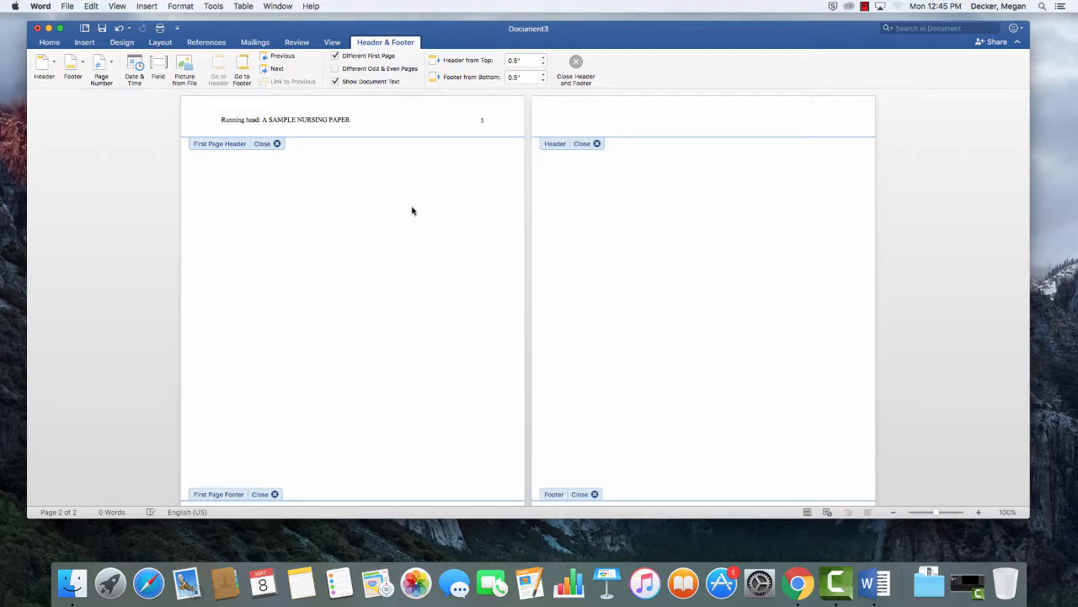
text(A)
click(48, 43)
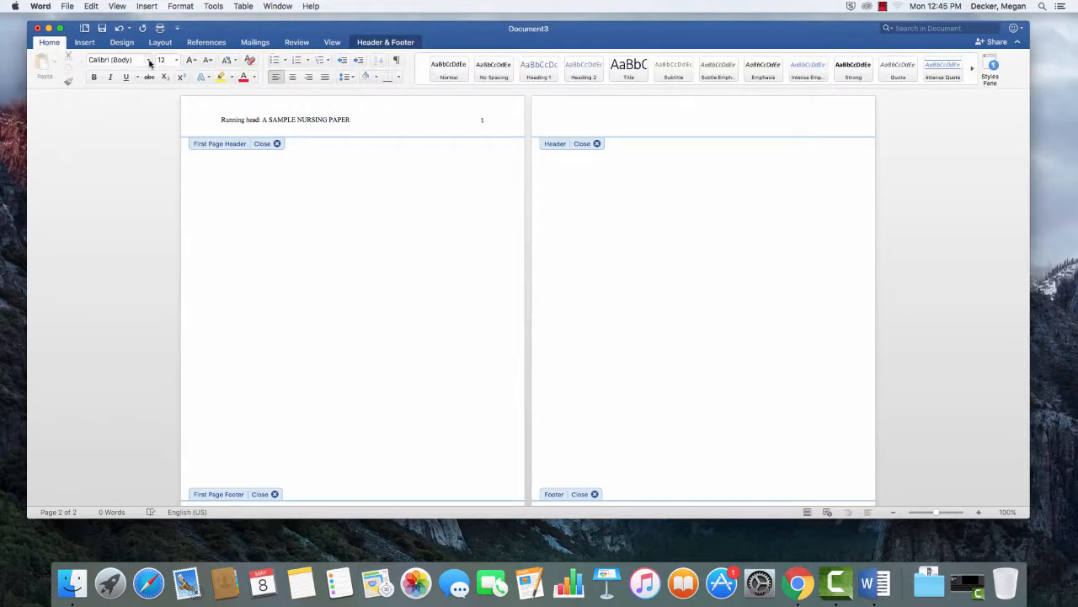
click(149, 60)
click(145, 151)
Enter the running head "A SAMPLE NURSING PAPER" in the second page's header.
click(602, 114)
text(A SAMPLE NURSING PAE)
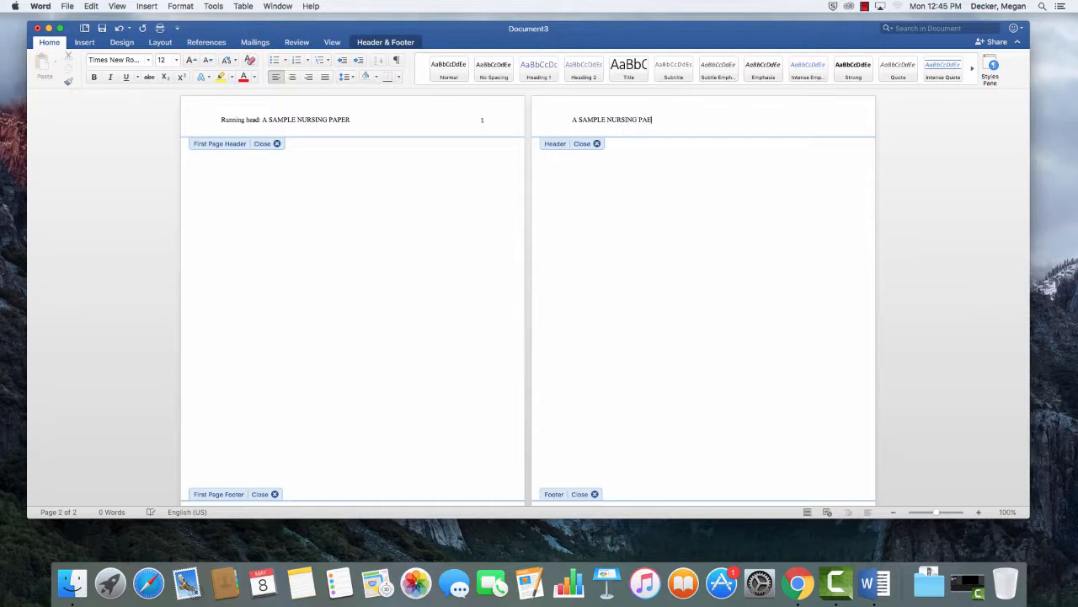
key(BackSpace)
text(PER)
Insert a page number into the second page's header.
click(384, 42)
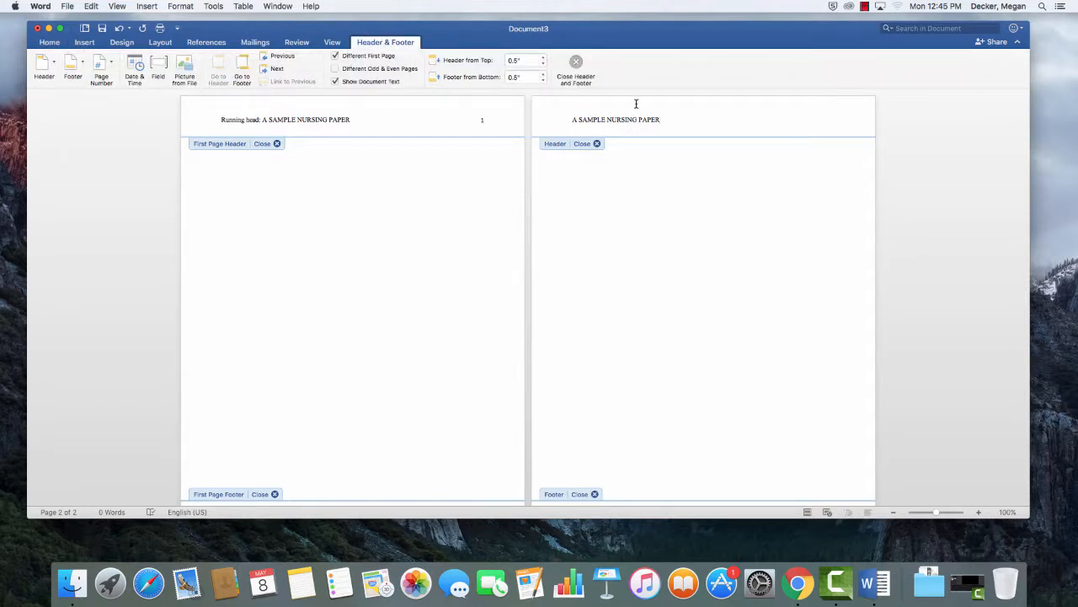
drag(665, 118, 565, 116)
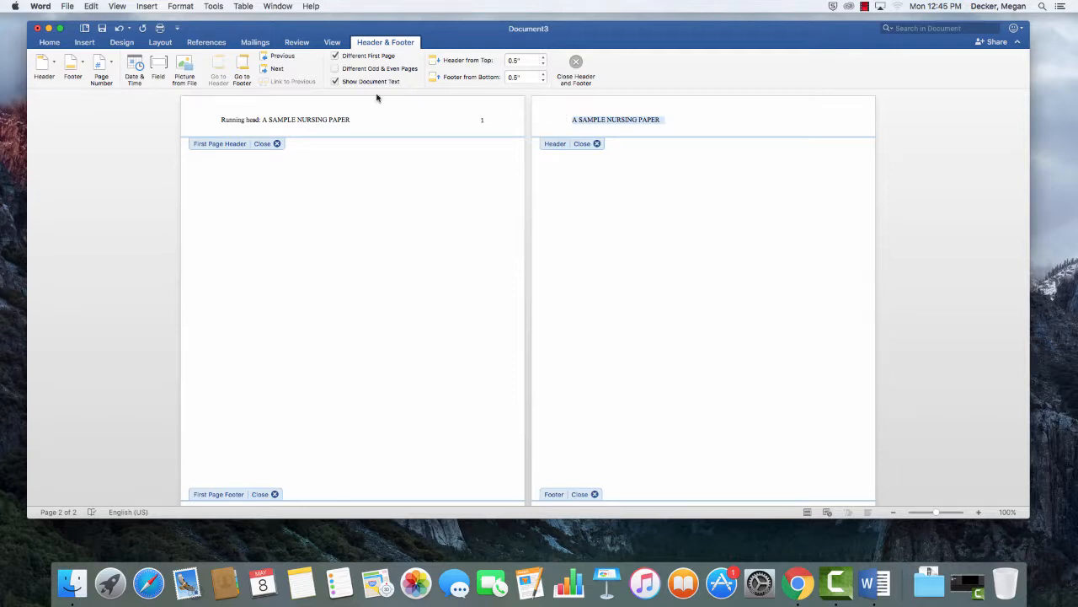
click(109, 73)
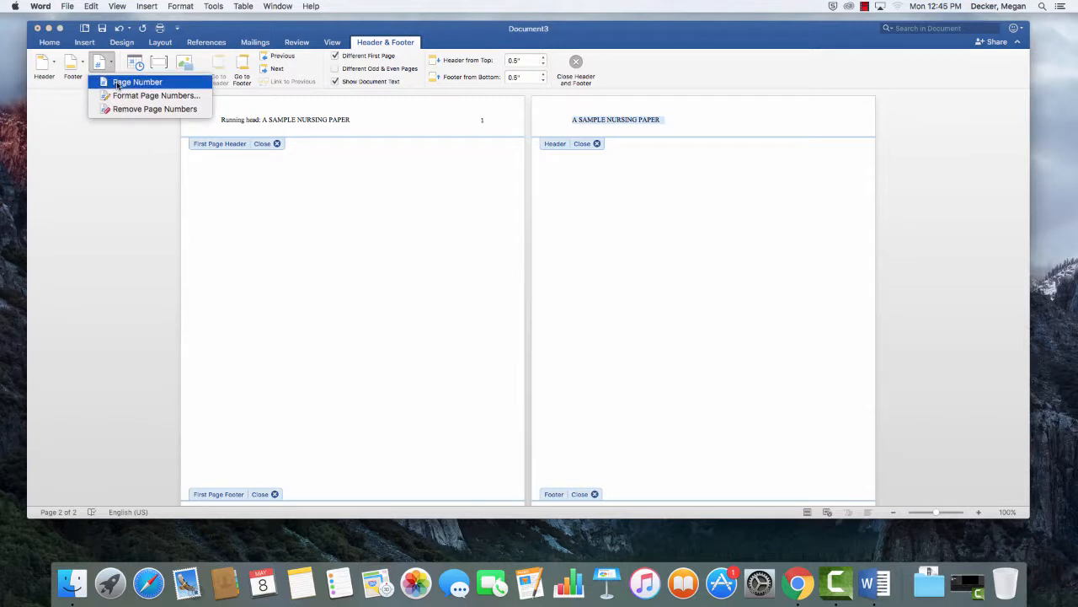
click(126, 79)
click(603, 229)
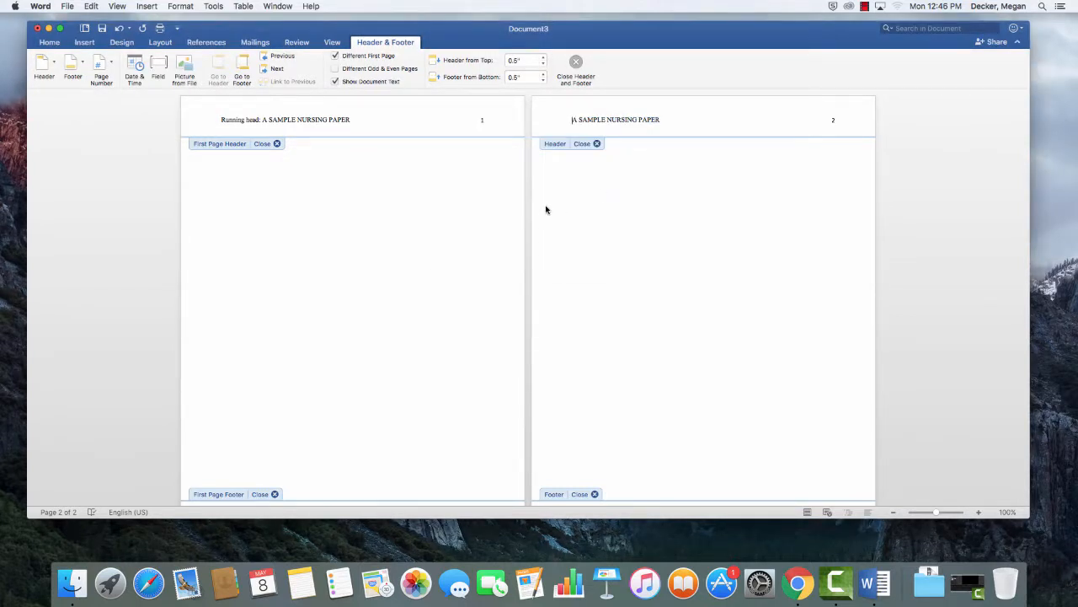
Set the font of the page number in the second page's header to Times New Roman.
drag(831, 120, 837, 120)
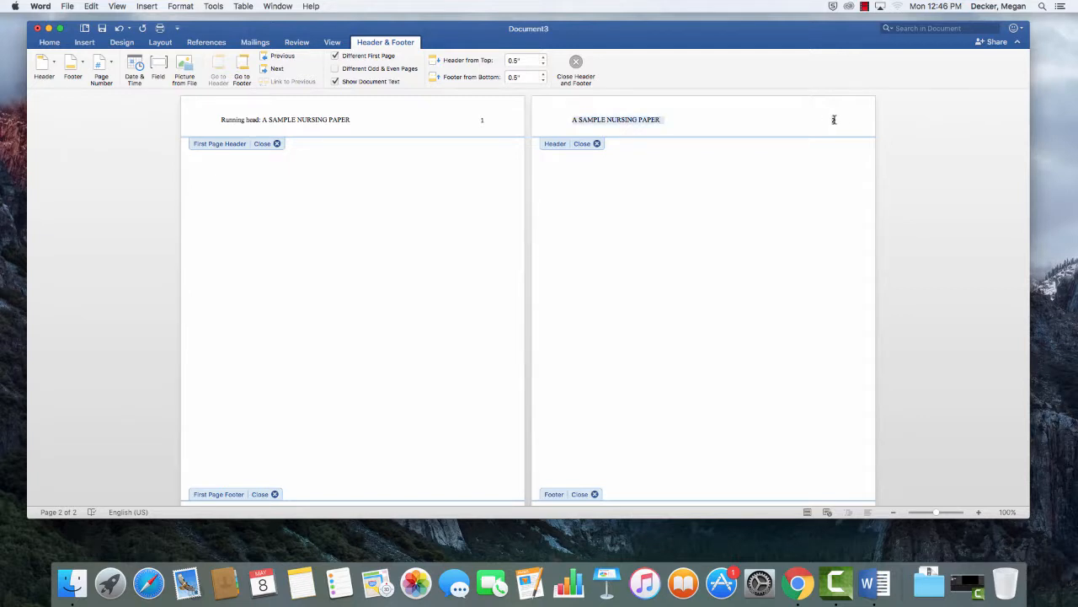
click(49, 42)
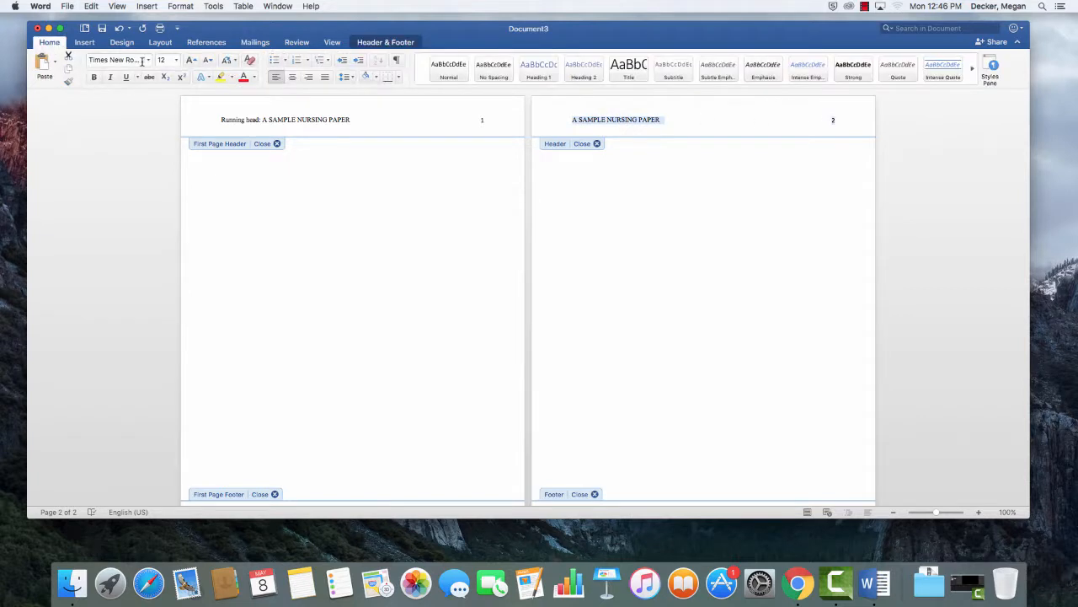
click(147, 60)
click(132, 156)
Left-align the running head in the second page's header and close the header.
click(293, 76)
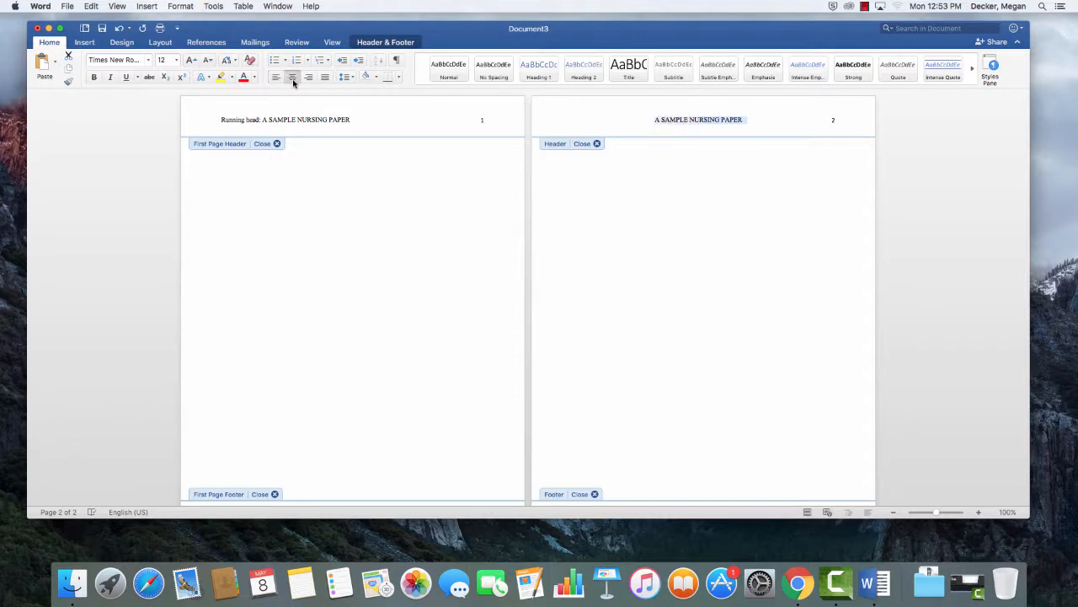
click(275, 77)
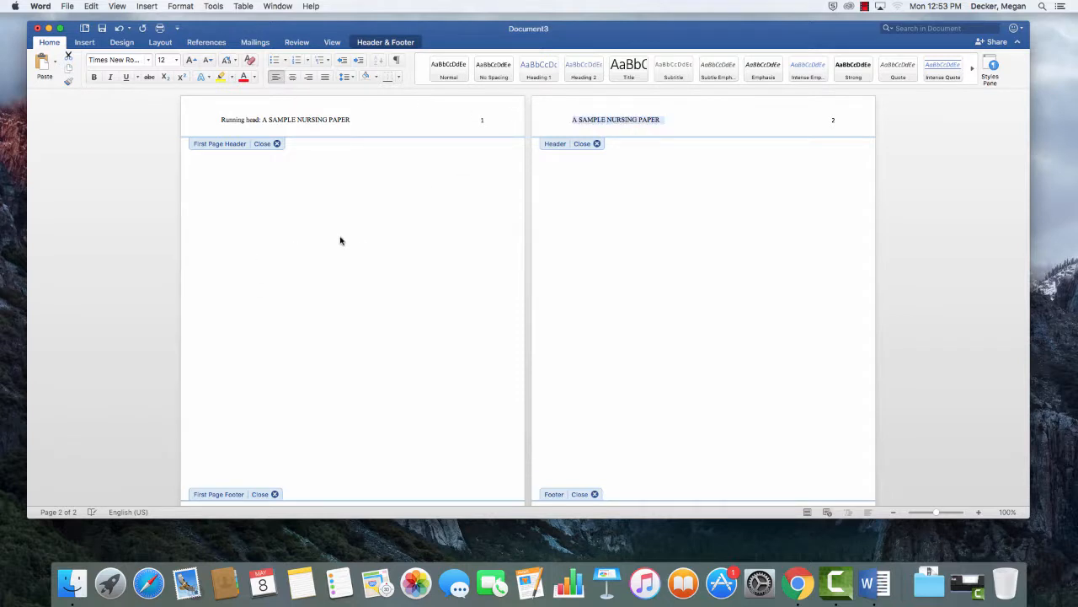
key(End)
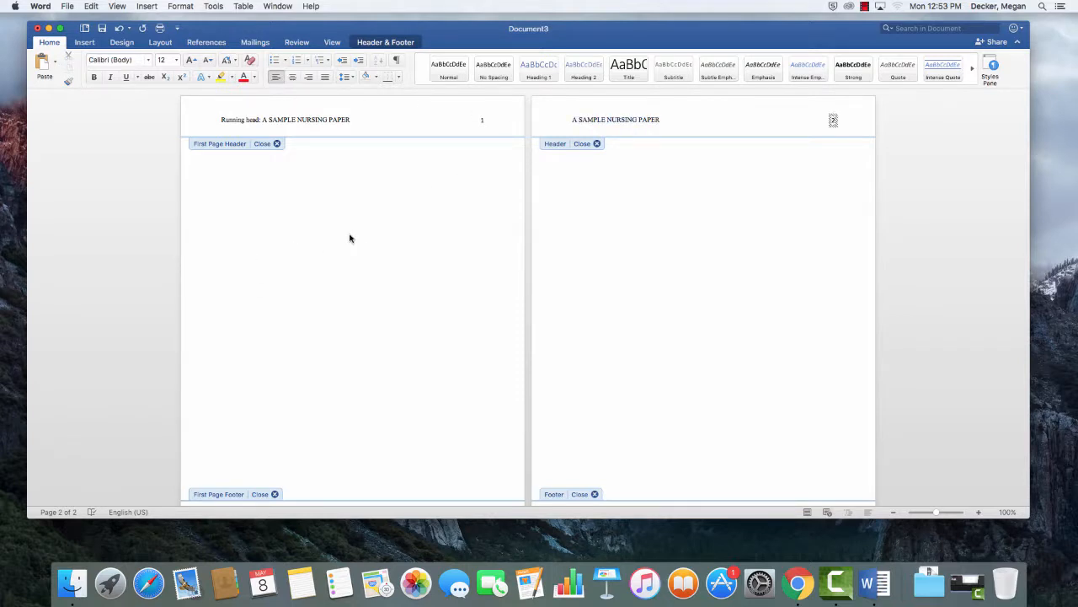
double_click(351, 236)
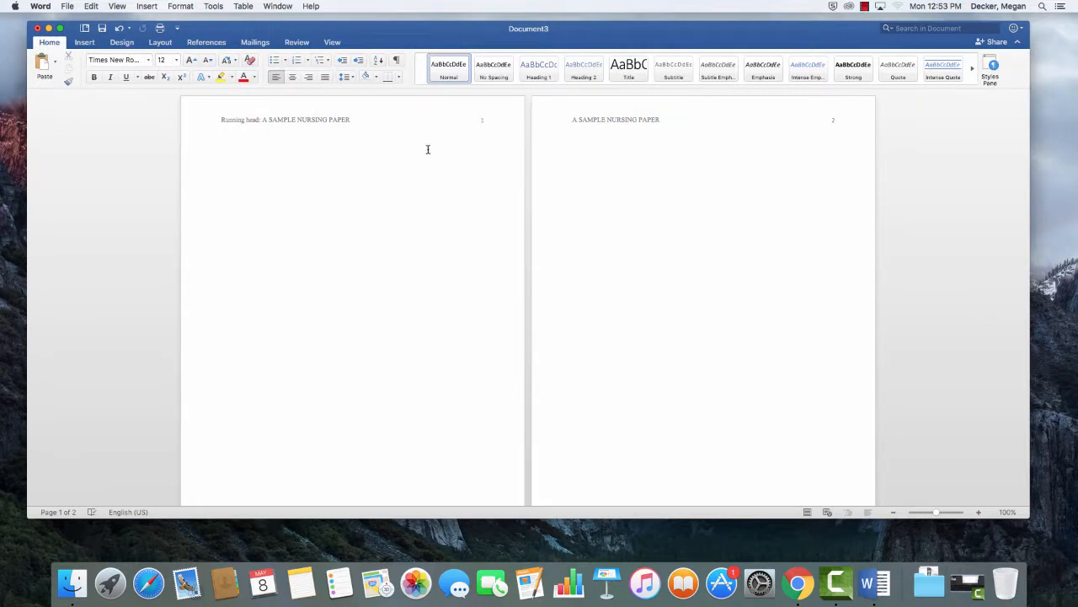
Enter the centered title "A Sample Nursing Paper" partway down the first page.
click(292, 78)
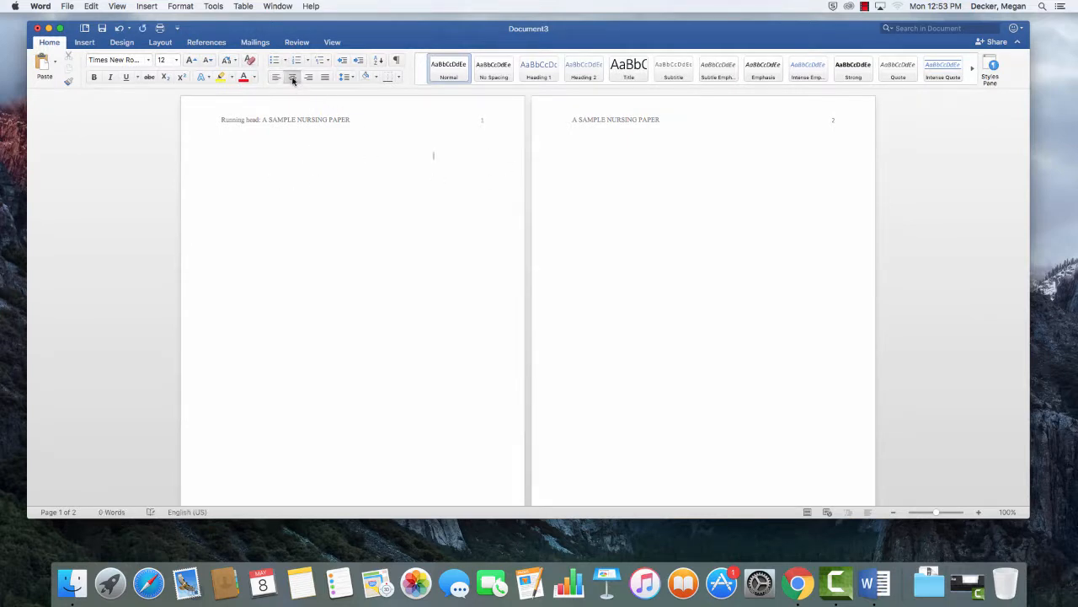
key(Return)
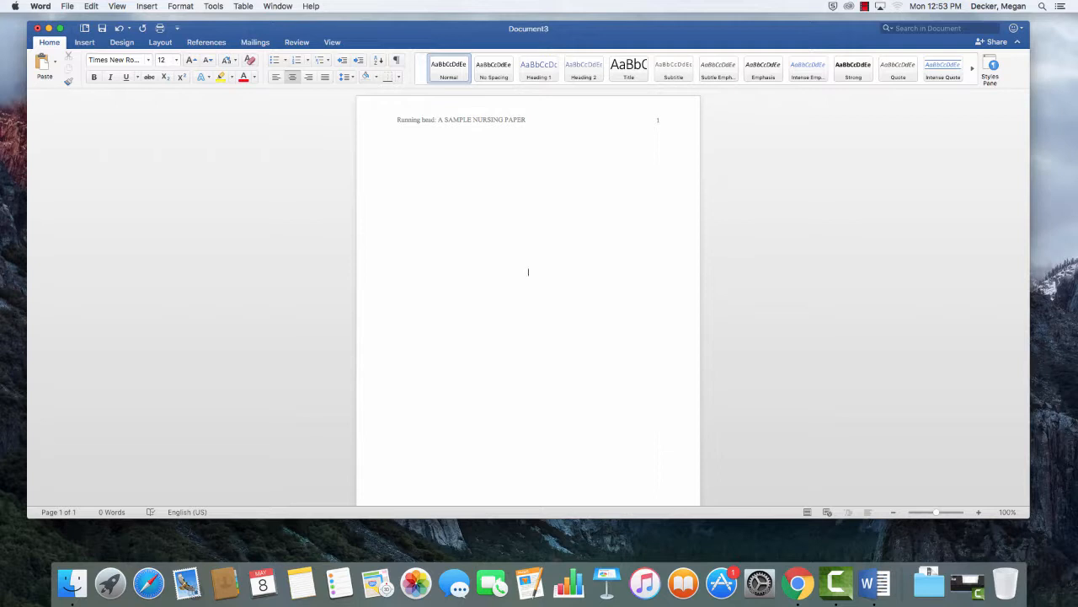
text(A)
text( Sample )
text(Nursing Pa)
text(per)
Add the student's name, "Brigham Young University – Idaho" and "N 316" on separate lines below the title.
text(A. Student)
text(Brigham)
text( Young Univer)
text(sity -)
text( Idaho)
key(Return)
text(N 316)
Add the instructor's name and the date "May 17, 2017" on separate lines below the course number.
text(Sister Fas)
text(ta)
text(stic)
key(Return)
key(BackSpace)
key(BackSpace)
key(BackSpace)
key(BackSpace)
key(BackSpace)
key(BackSpace)
key(BackSpace)
key(BackSpace)
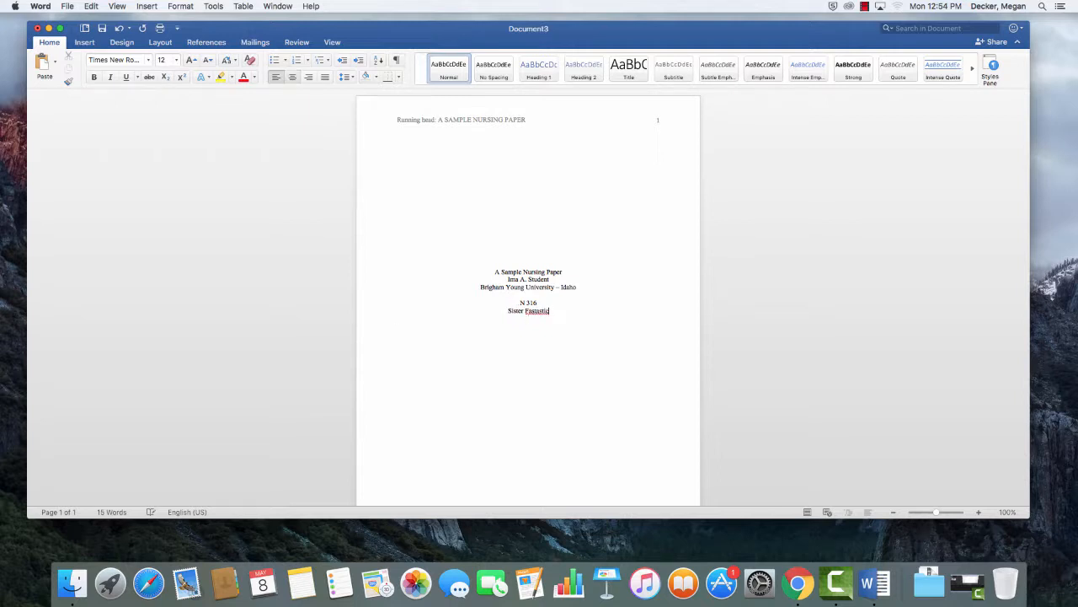
text(ntastic)
key(Return)
text(May )
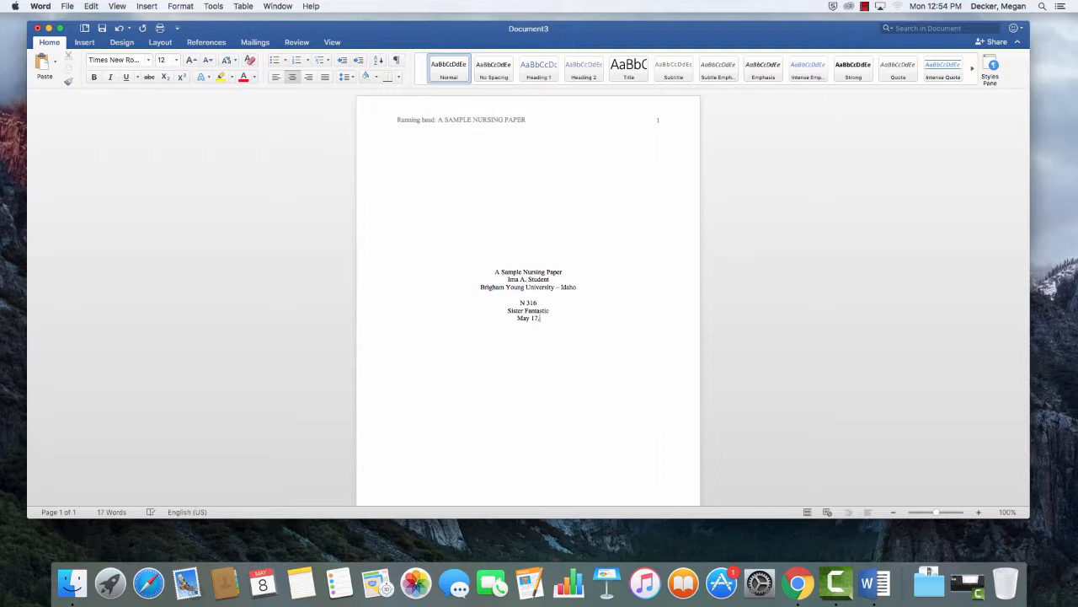
text(17, 2017)
Set the line spacing of the whole title block to 2.0.
drag(494, 272, 563, 325)
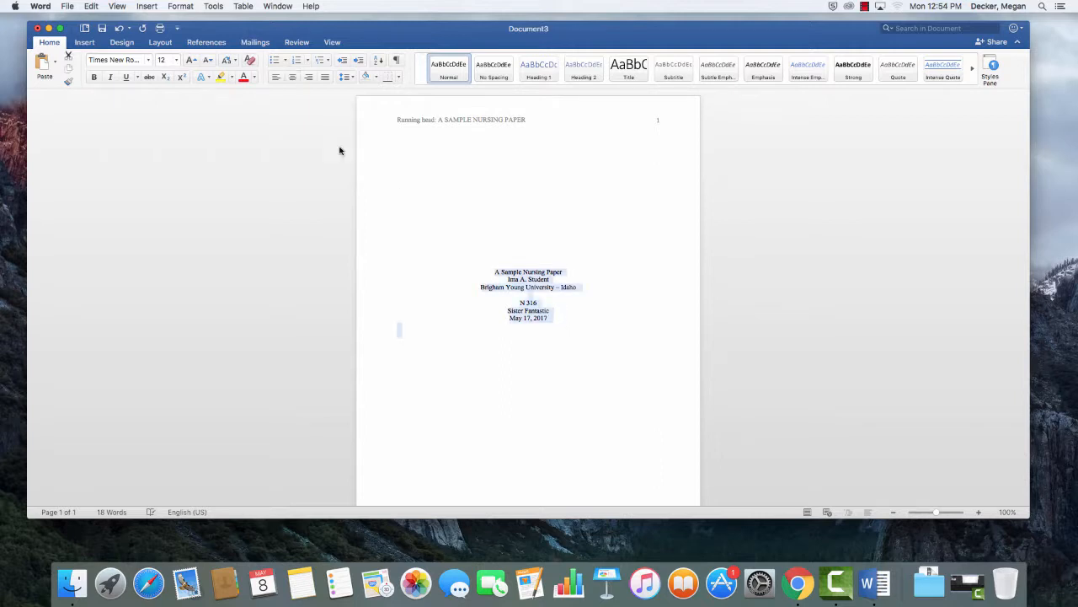
click(346, 76)
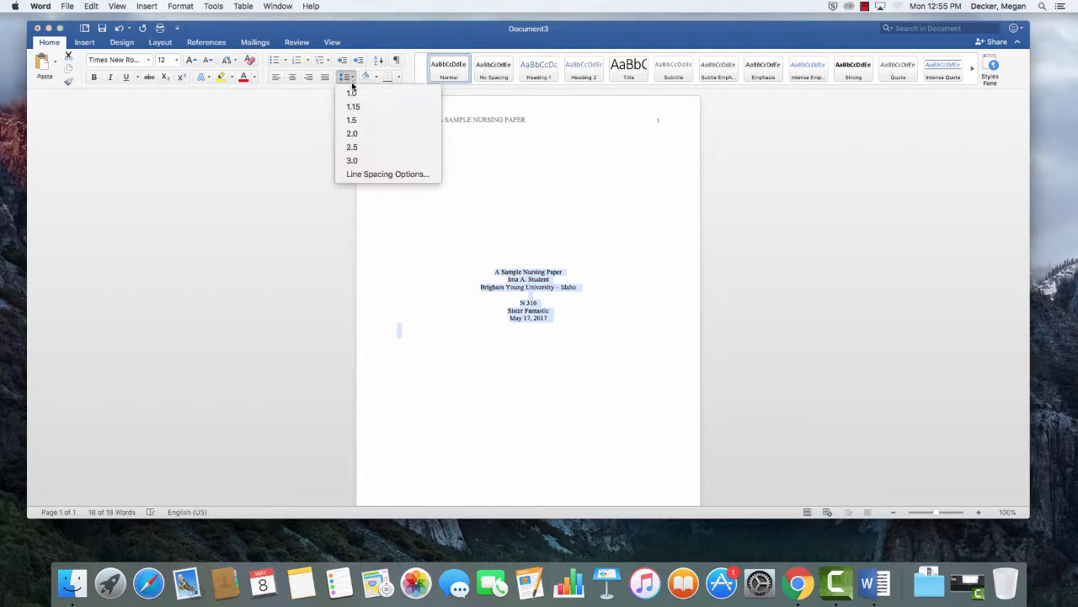
click(365, 136)
Remove the blank line between the university name and "N 316" in the title block.
click(622, 318)
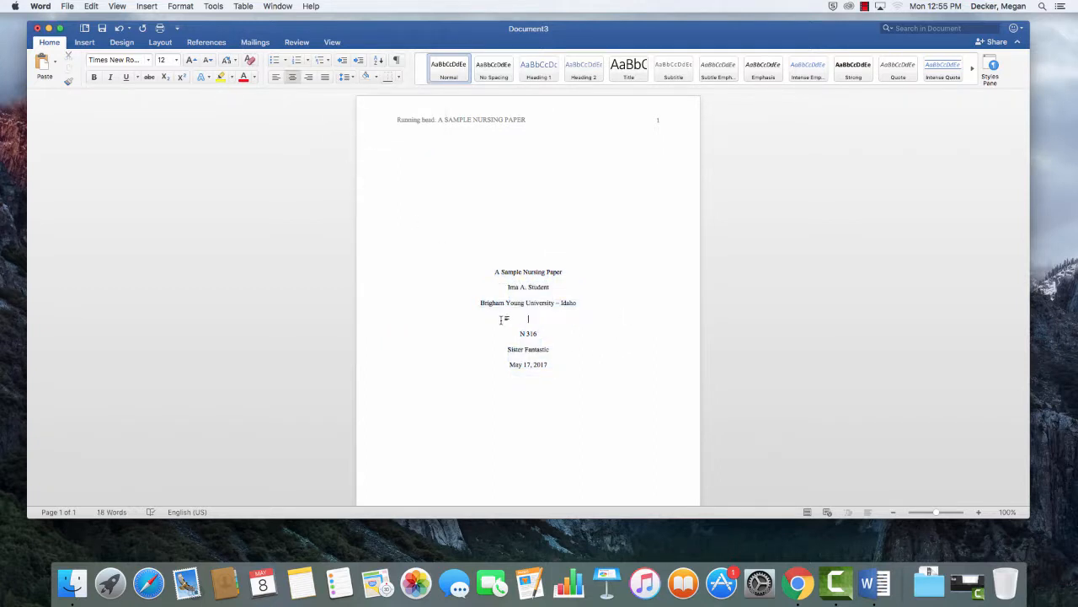
key(BackSpace)
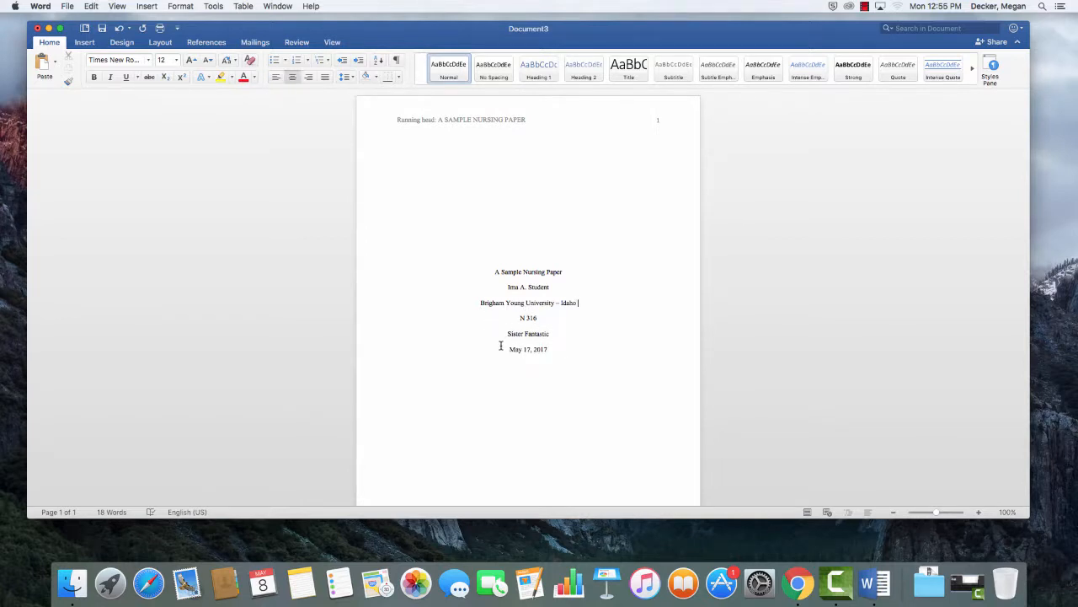
key(Return)
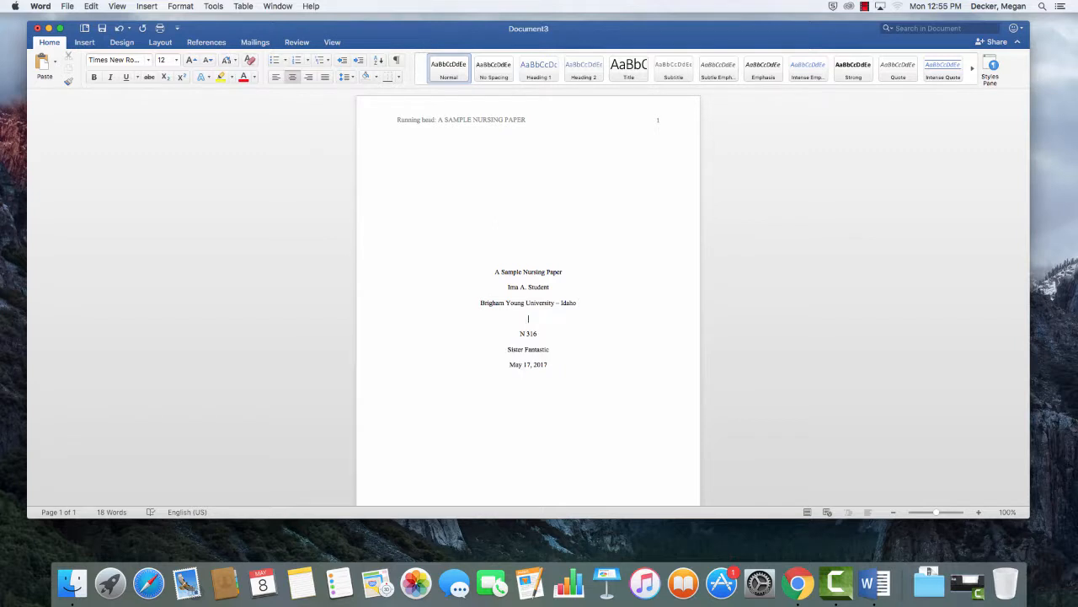
key(super+l)
key(BackSpace)
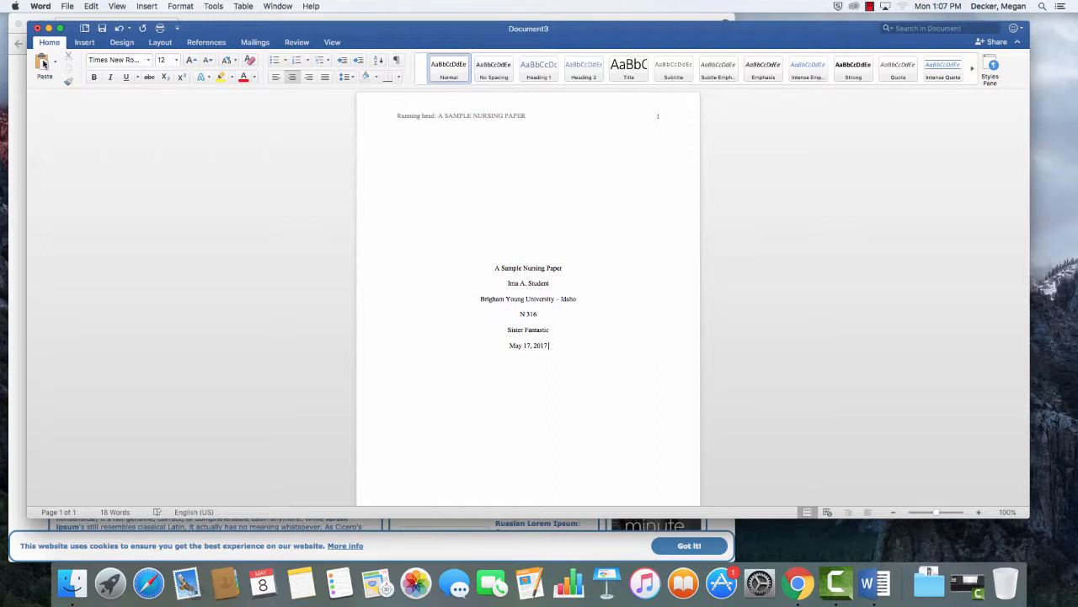
Start a new left-aligned page after the title page and paste the copied Lorem ipsum body text onto it.
click(84, 42)
click(70, 67)
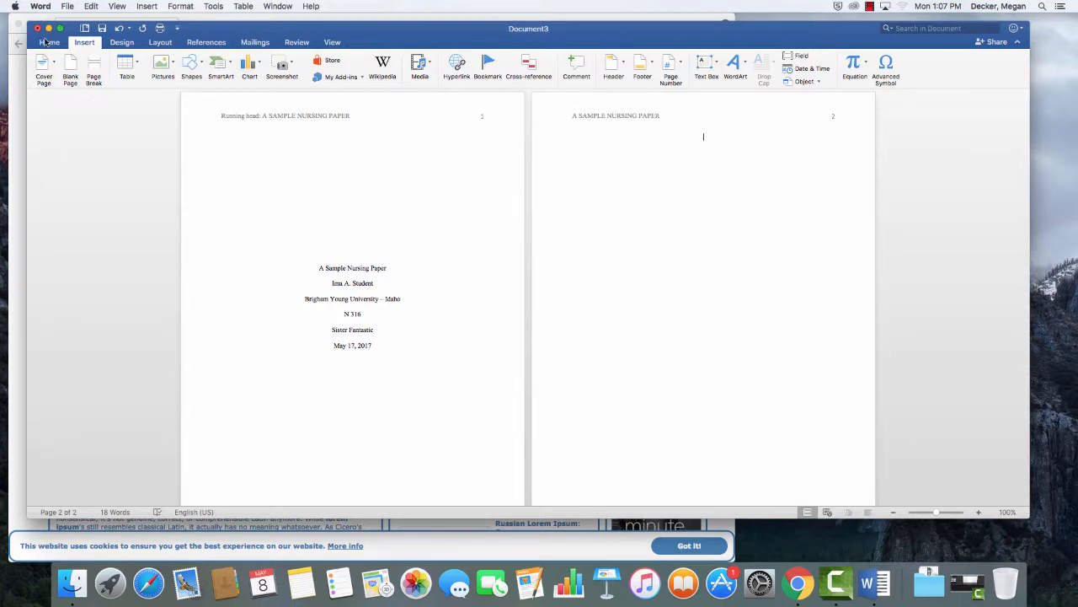
click(51, 42)
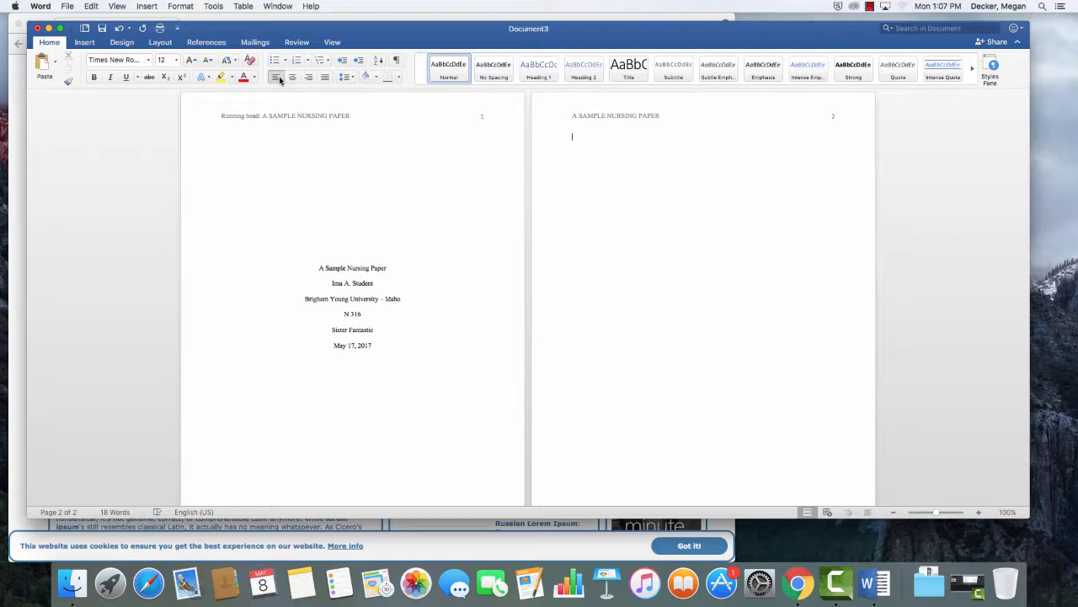
key(super+v)
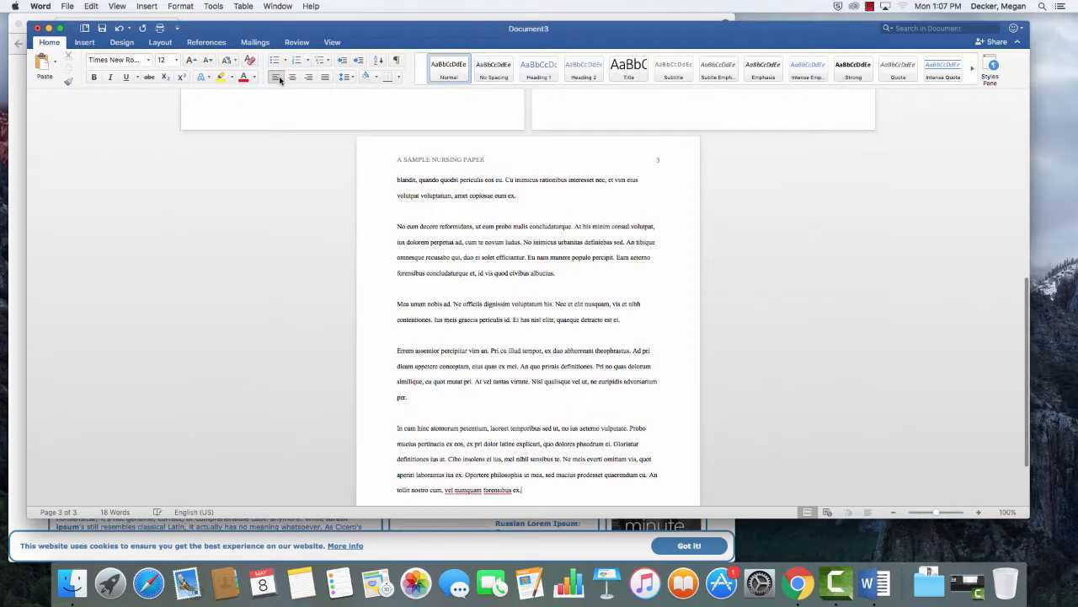
scroll(493, 192, up, 15)
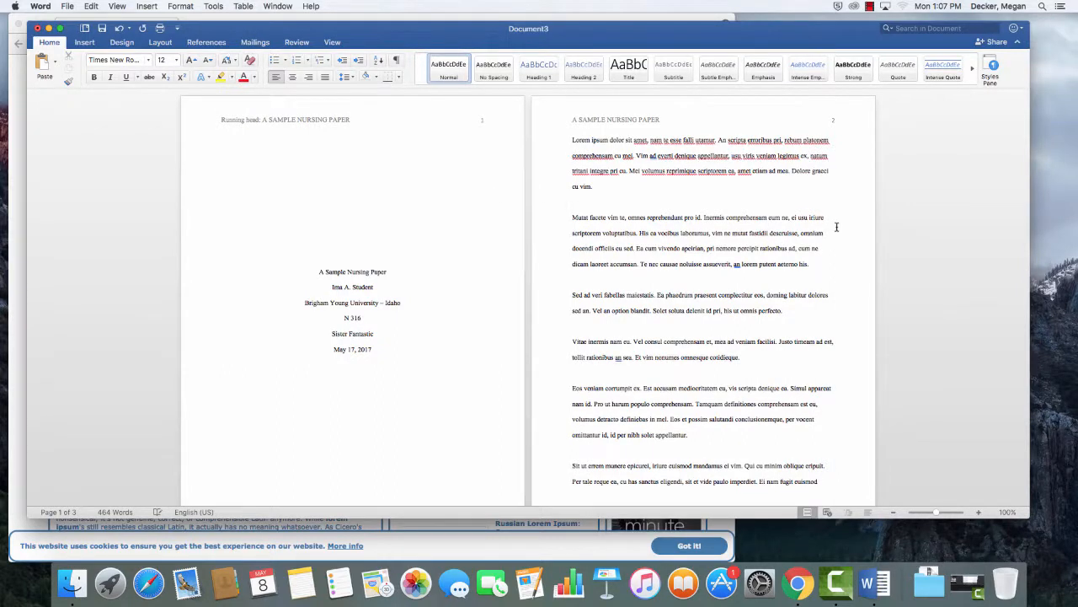
Indent the first line of each of the first five body paragraphs on the second page.
click(576, 201)
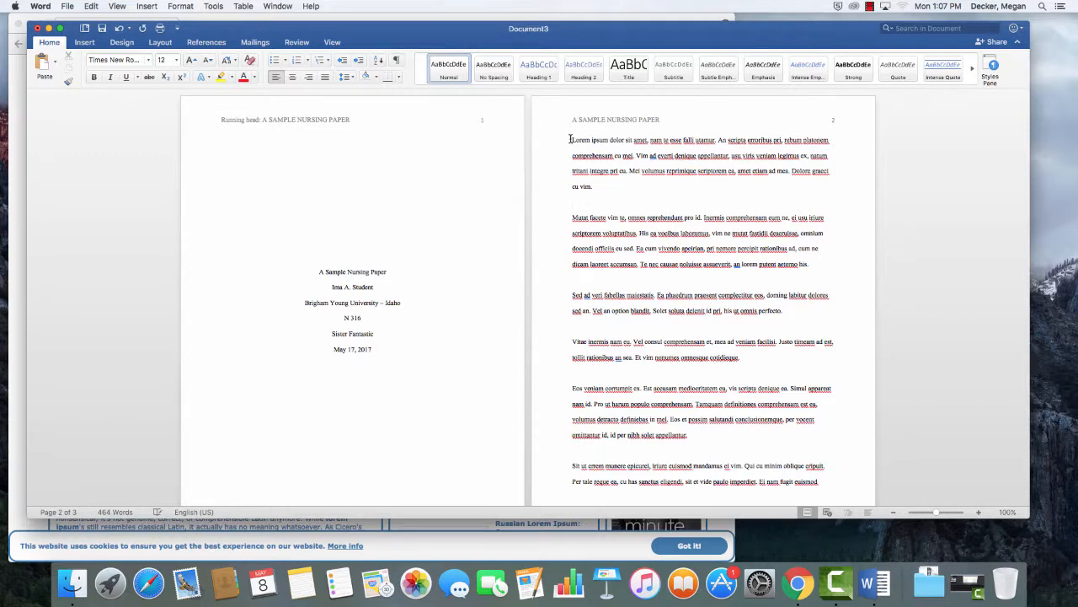
click(571, 139)
key(Tab)
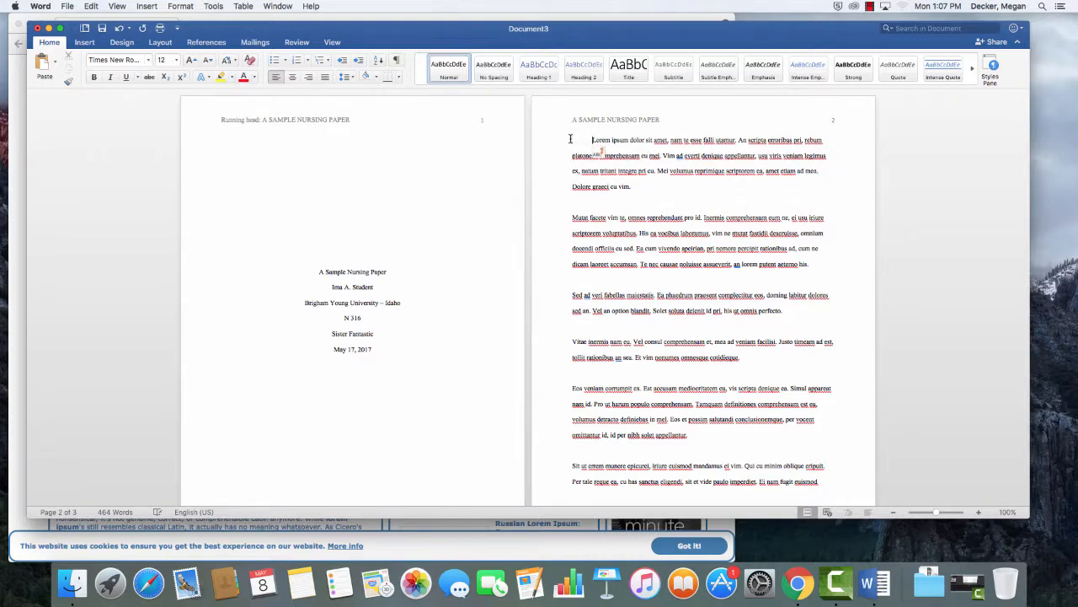
click(570, 217)
key(Tab)
click(572, 295)
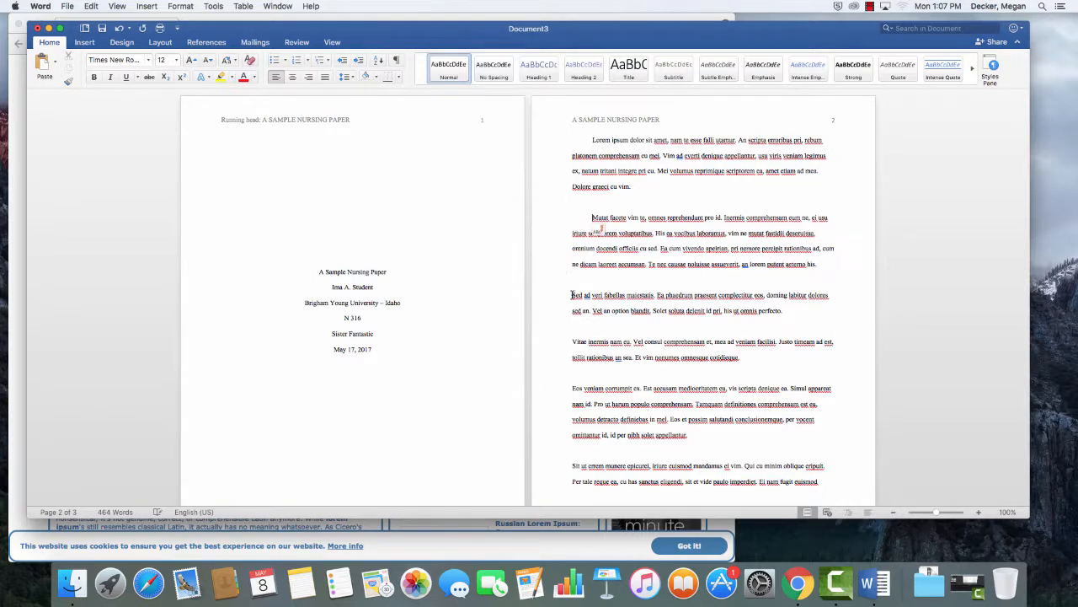
key(Tab)
click(572, 341)
key(Tab)
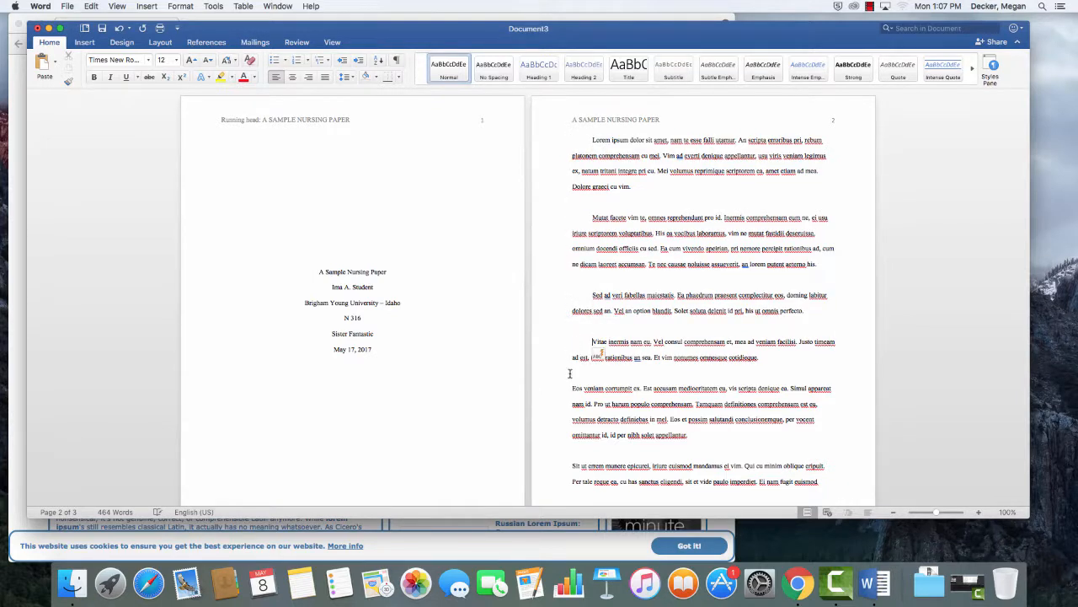
click(569, 389)
key(Tab)
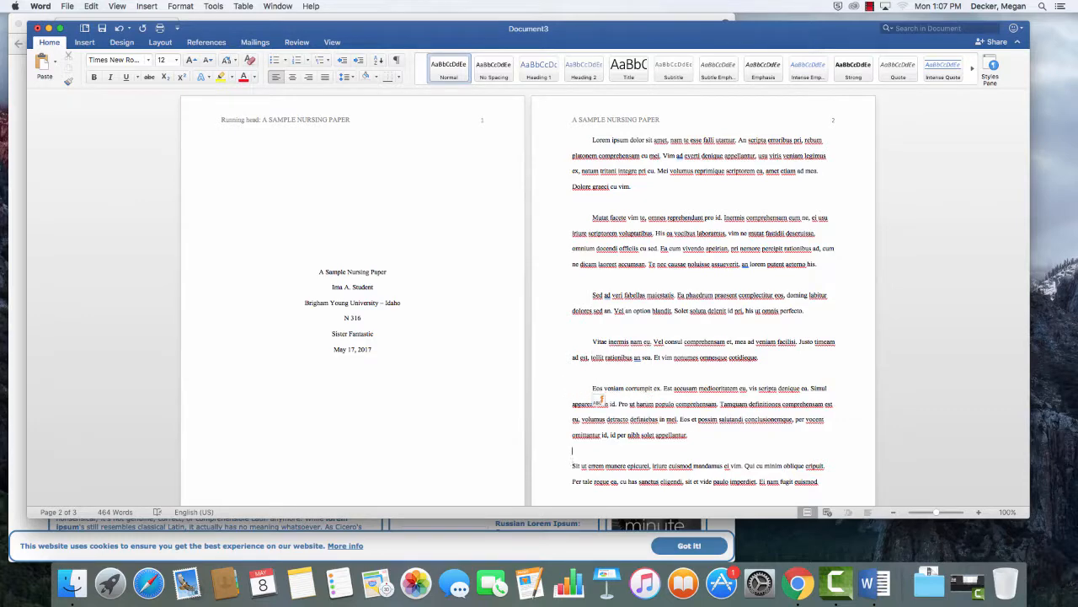
Try to indent the paragraph beginning "Sit ut errem" and its continuation on the third page.
click(566, 457)
key(Tab)
click(570, 465)
key(Tab)
scroll(556, 474, down, 5)
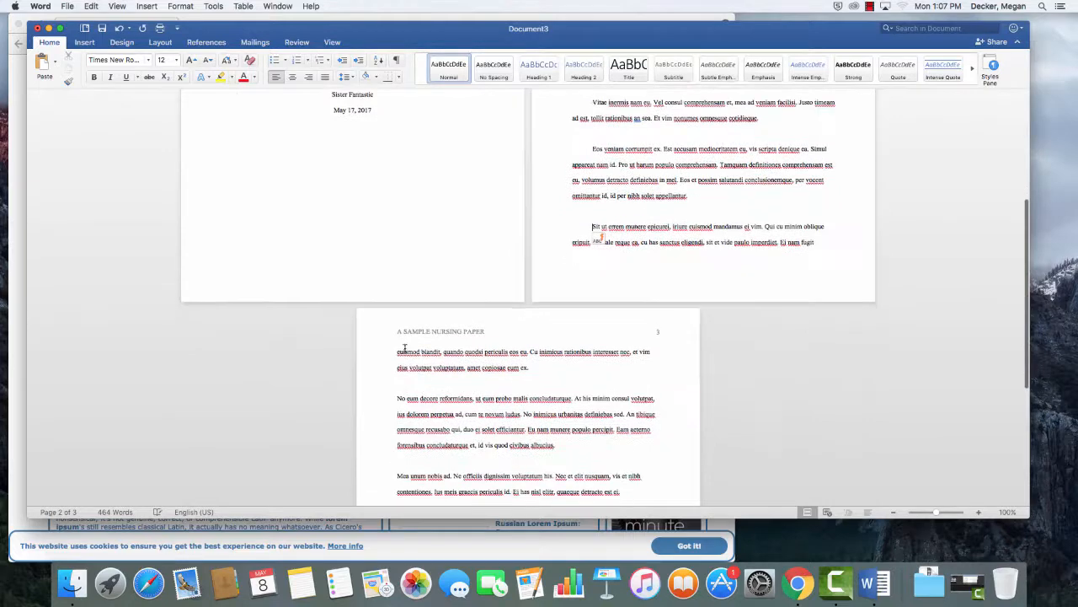
click(396, 352)
key(Tab)
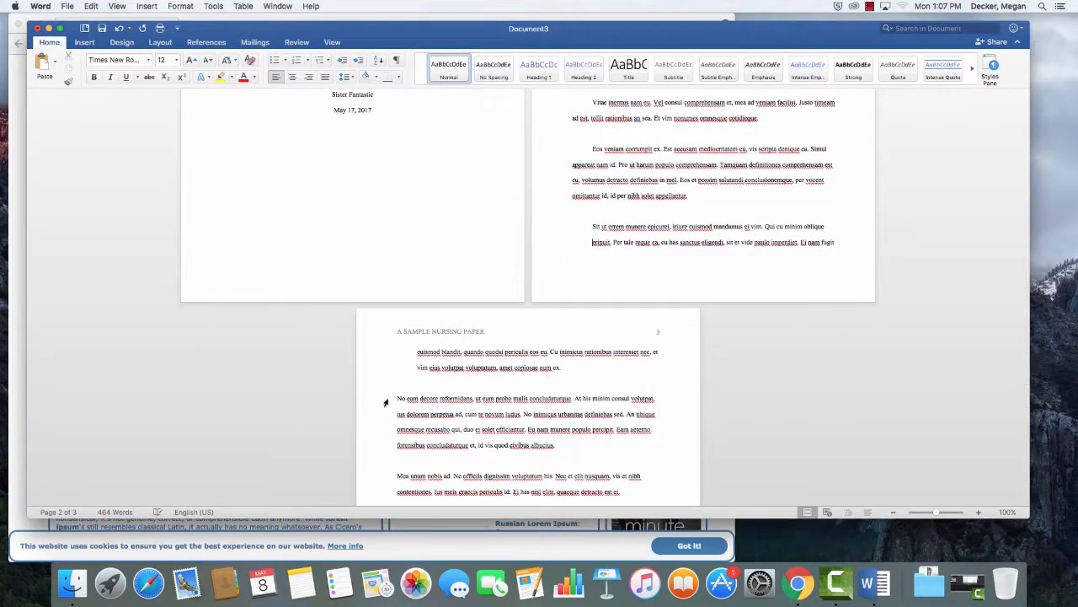
key(BackSpace)
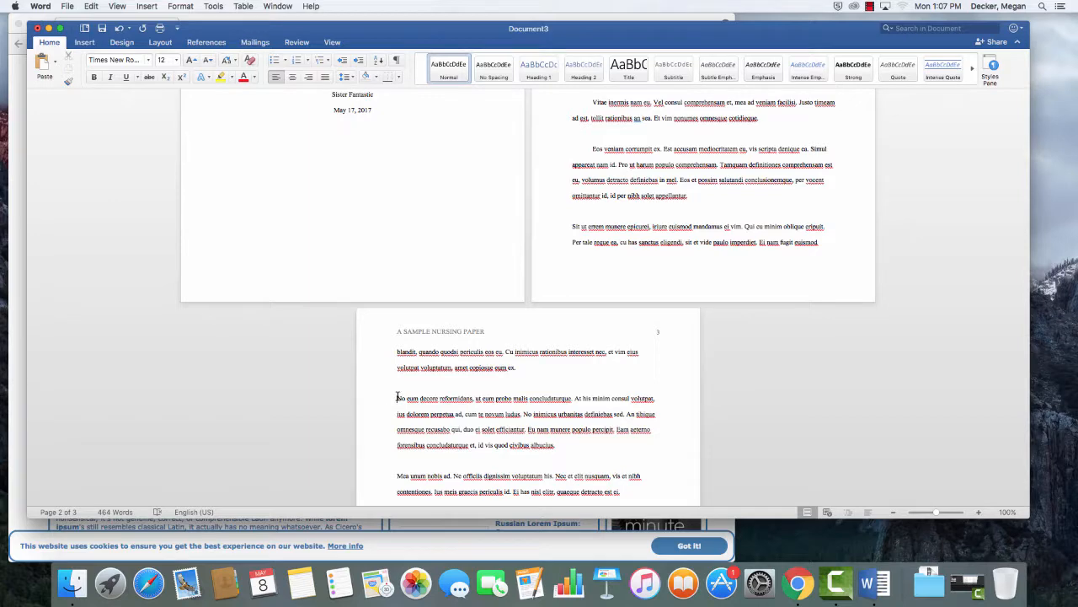
Indent the first line of each of the four paragraphs on the third page, from "No eum decore" through "In cum hinc".
click(397, 397)
key(Tab)
scroll(396, 413, down, 2)
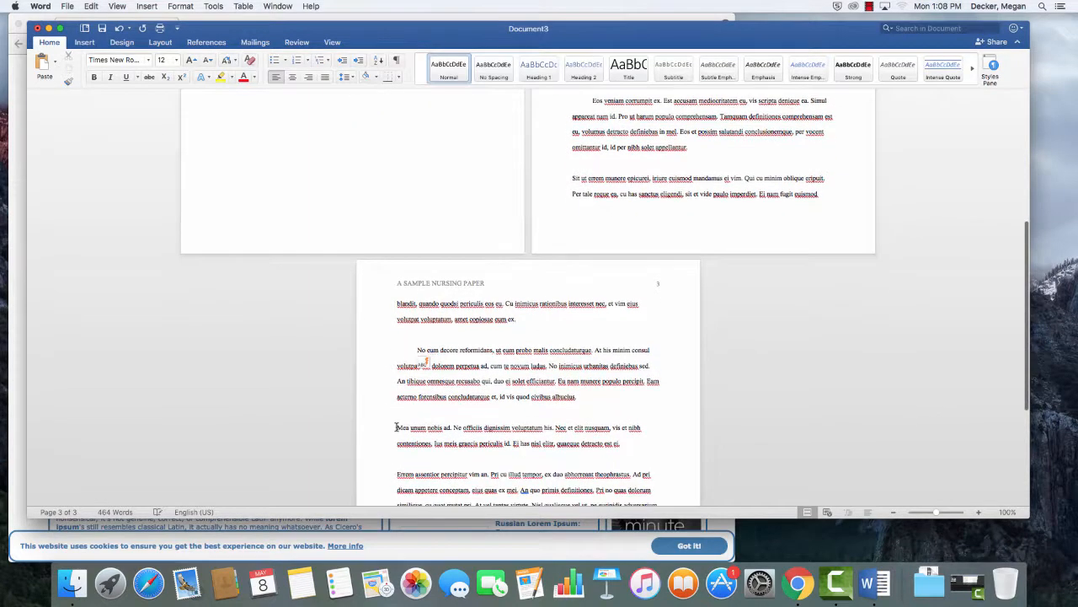
click(396, 427)
key(Tab)
scroll(396, 422, down, 2)
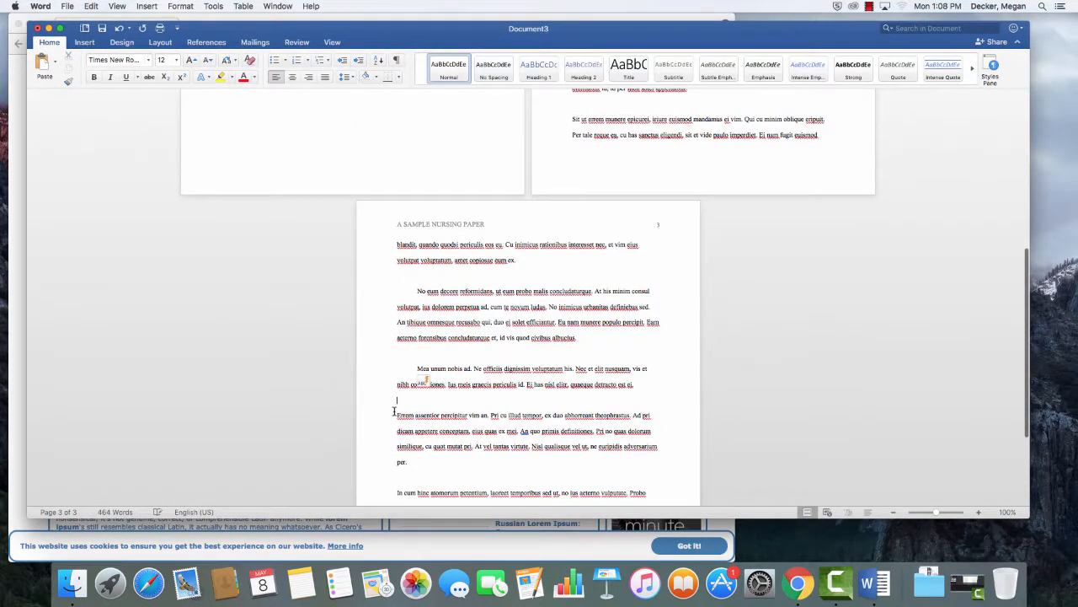
click(395, 414)
key(Tab)
scroll(393, 421, down, 2)
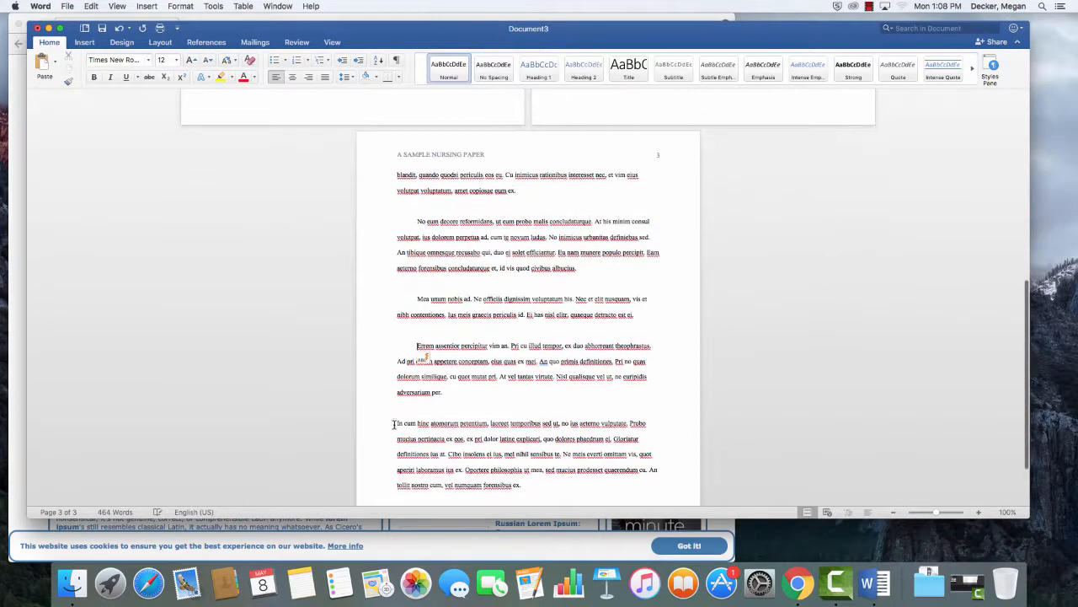
click(393, 424)
key(Tab)
scroll(402, 429, down, 2)
scroll(402, 428, up, 4)
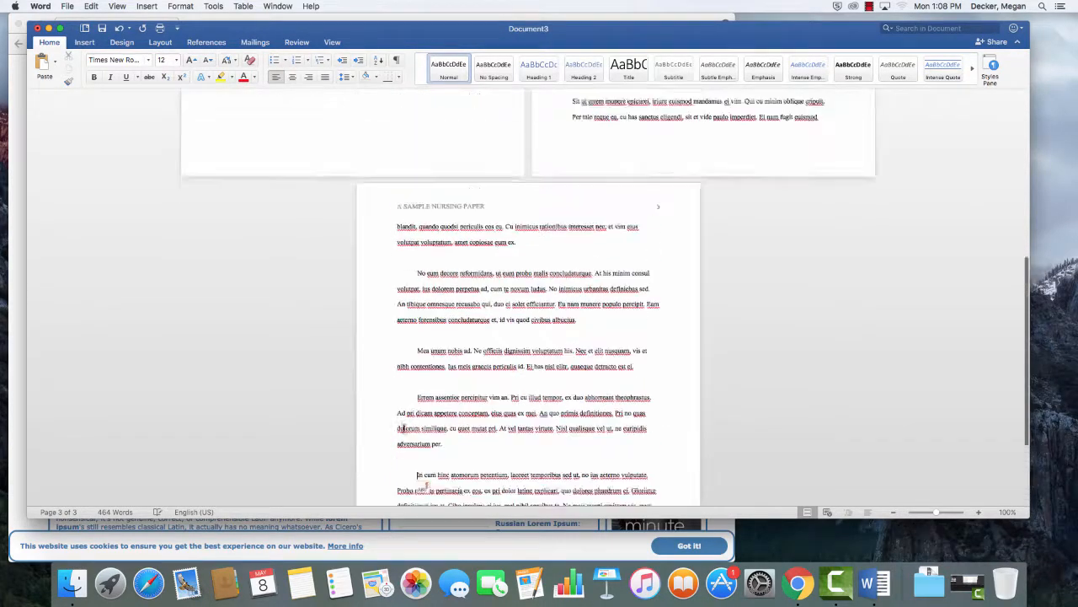
Remove the blank lines between the body paragraphs on the second page, down to the paragraph beginning "Sit ut errem".
scroll(404, 428, up, 10)
click(593, 203)
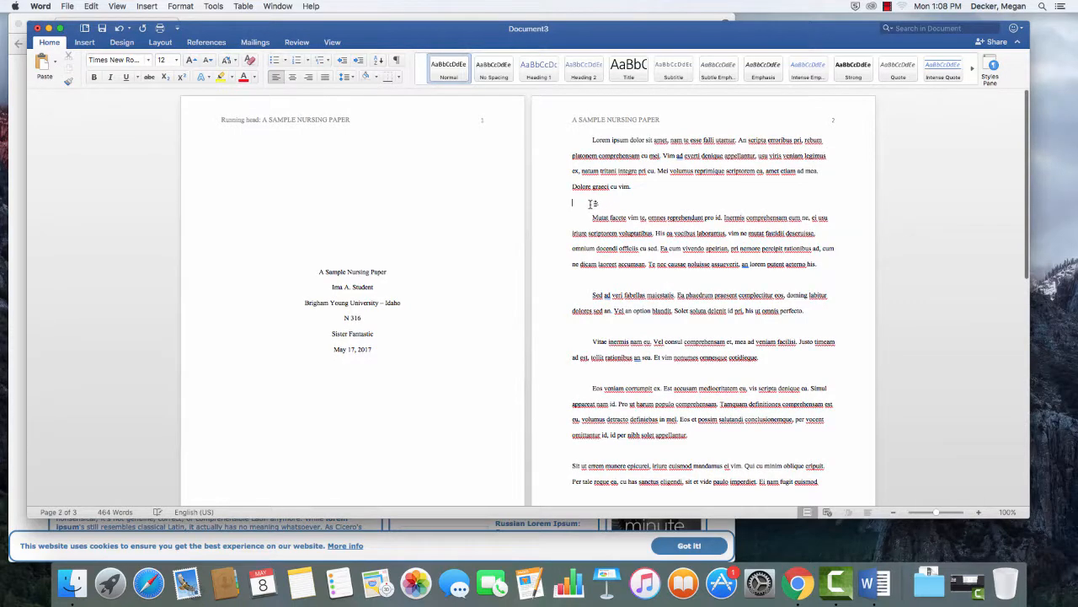
key(BackSpace)
click(581, 264)
key(BackSpace)
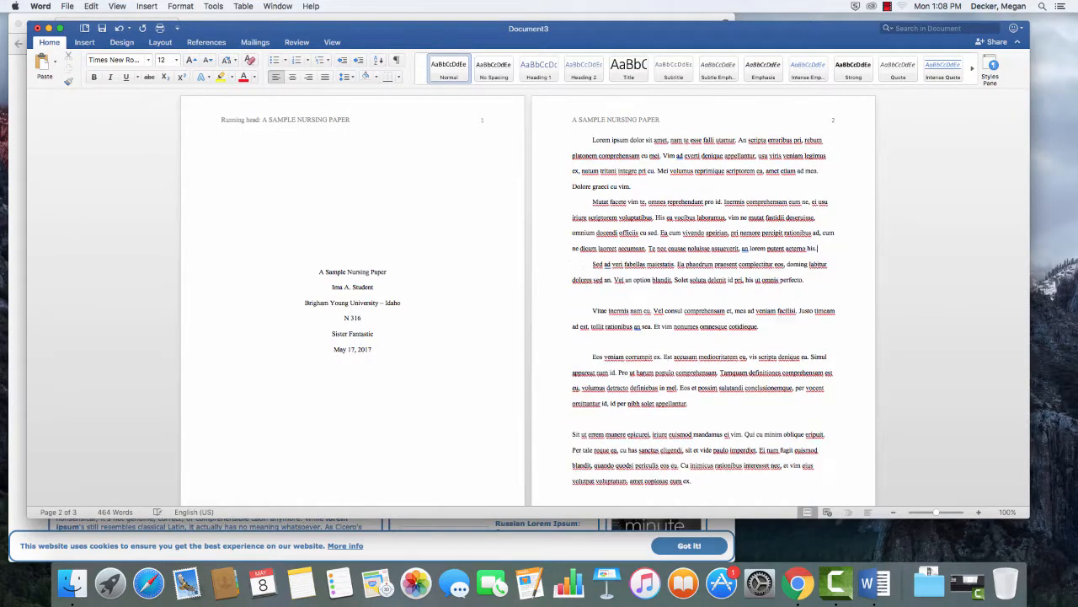
click(586, 302)
key(BackSpace)
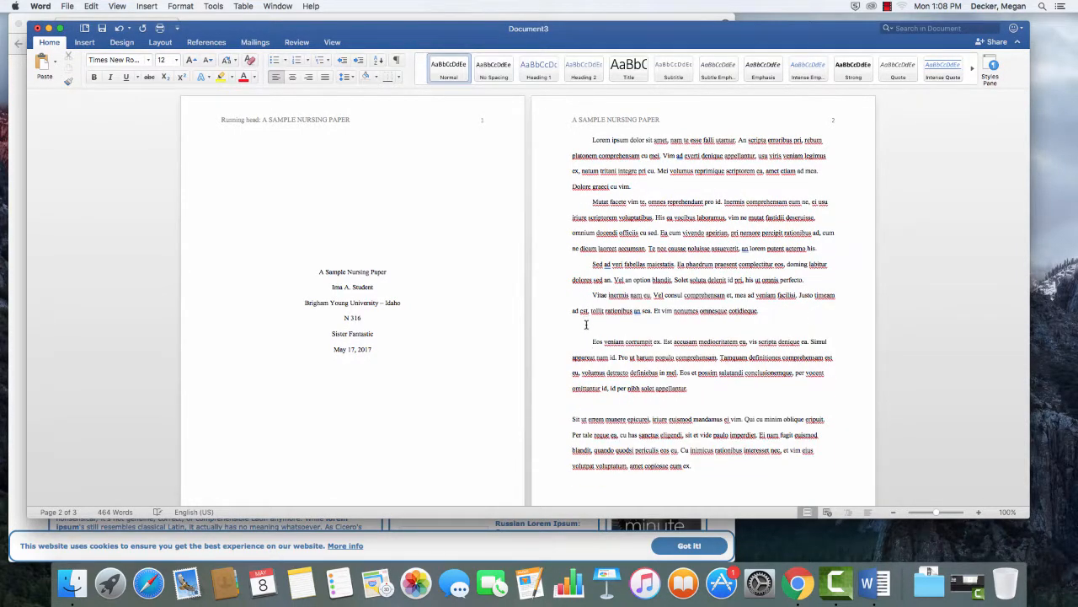
click(586, 325)
key(BackSpace)
click(576, 388)
key(BackSpace)
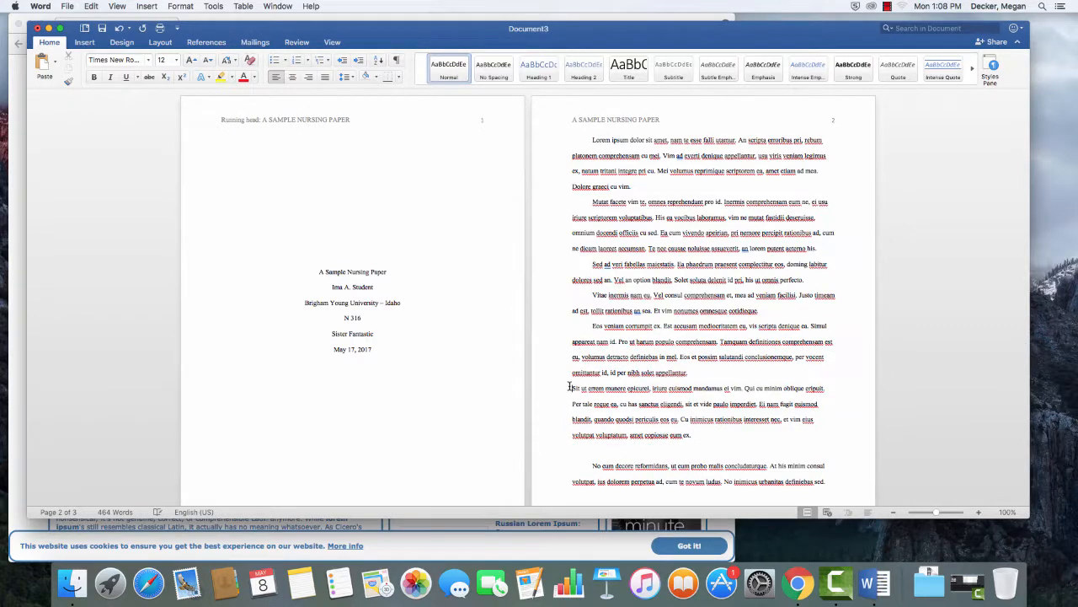
Indent the first line of the paragraph beginning "Sit ut errem" and remove the blank line after it.
key(Tab)
scroll(575, 388, down, 5)
click(587, 391)
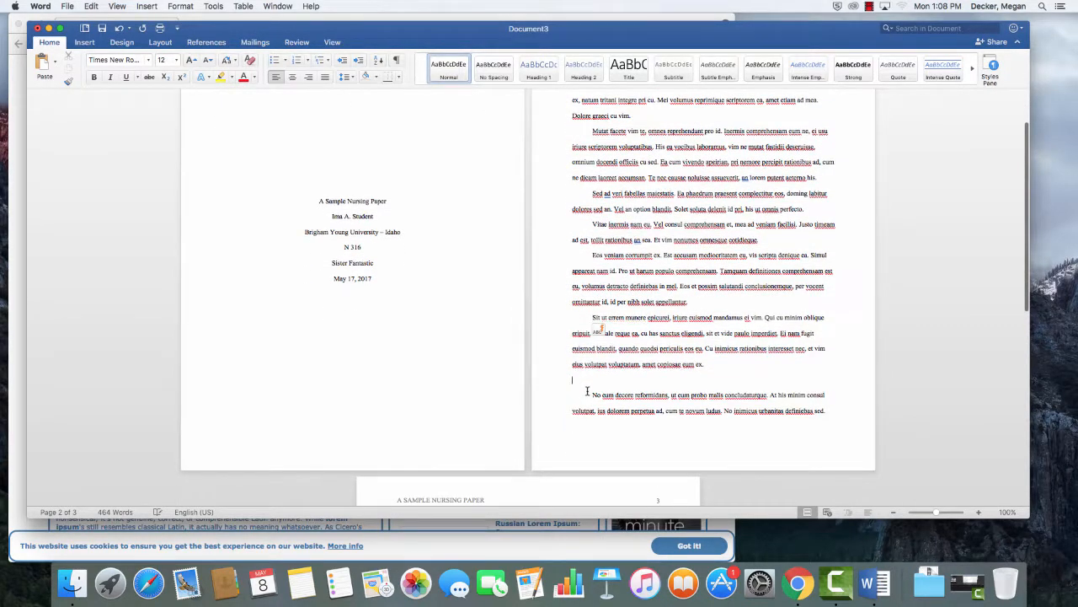
key(BackSpace)
Remove the blank lines between the body paragraphs on the third page.
scroll(584, 391, down, 10)
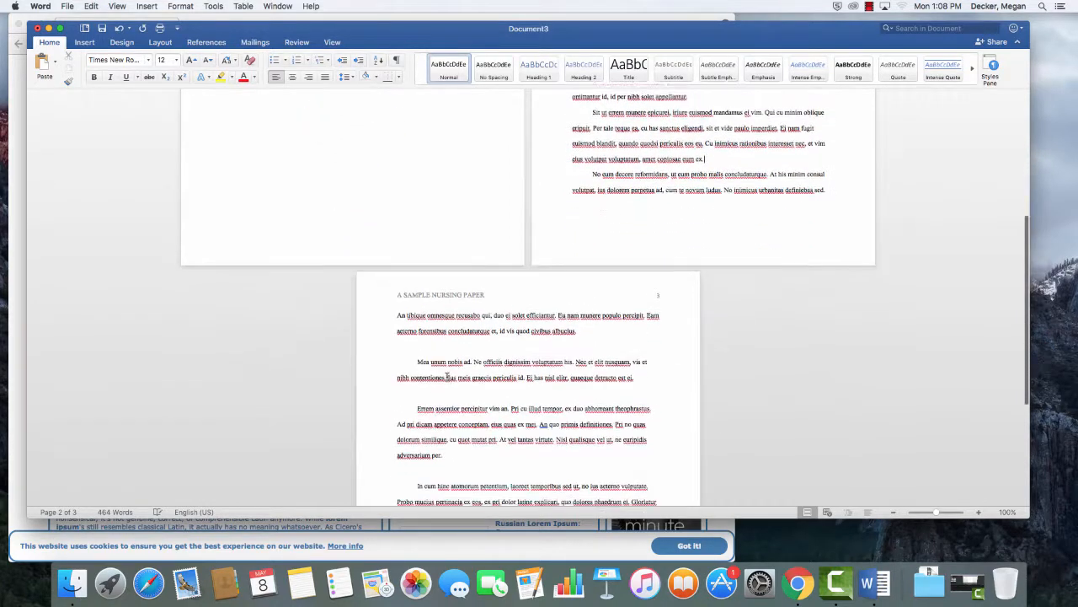
click(403, 341)
key(BackSpace)
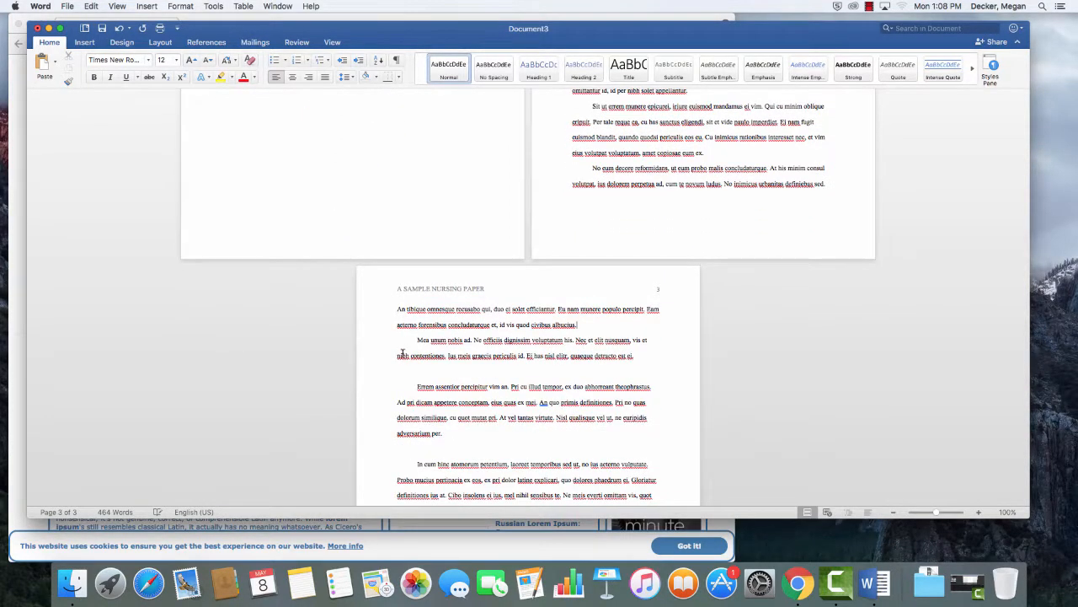
click(408, 371)
key(BackSpace)
click(420, 433)
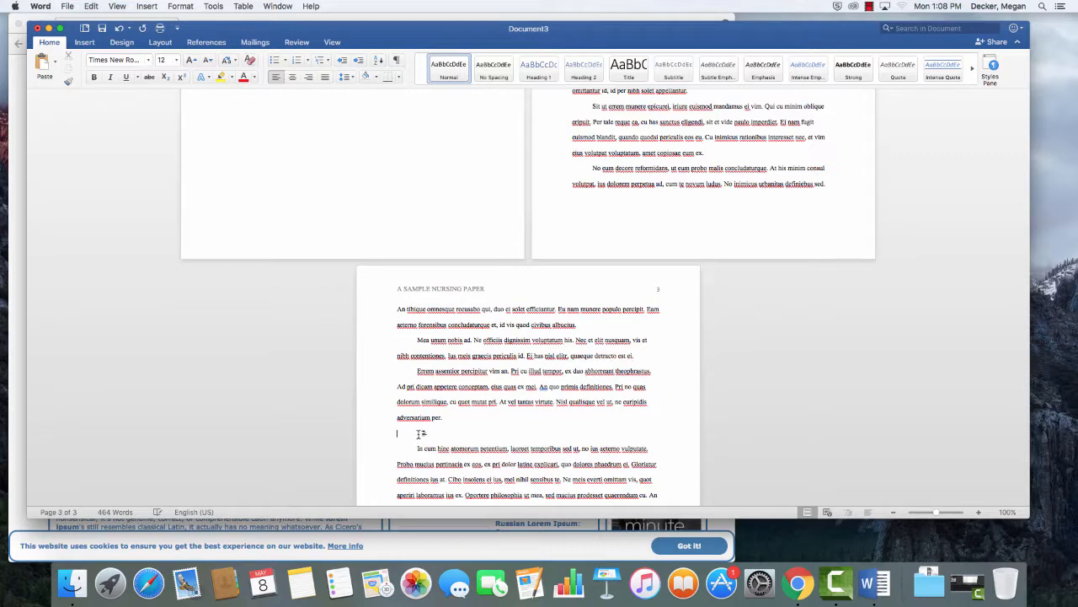
key(BackSpace)
Add an extra space between sentences in the first body paragraph on the second page, including after "comprehensam eu mei.".
scroll(590, 219, up, 12)
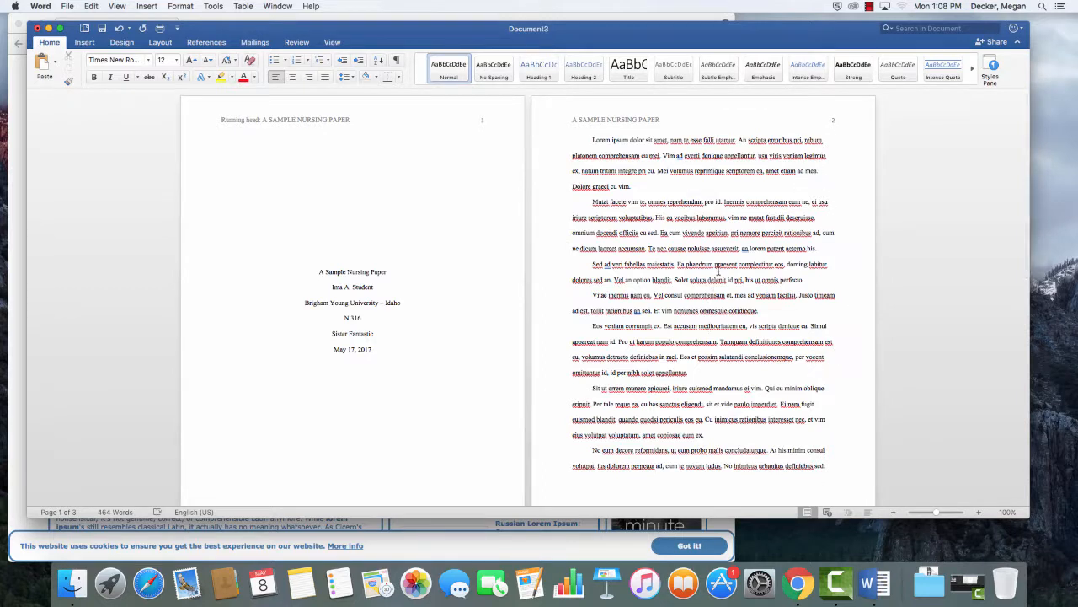
click(663, 155)
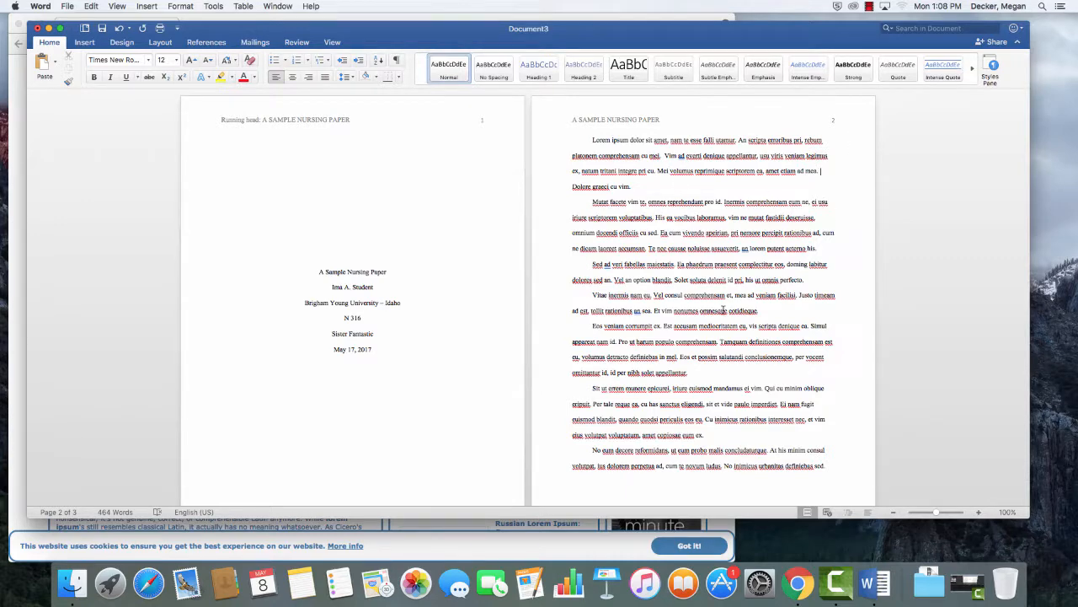
scroll(714, 321, down, 5)
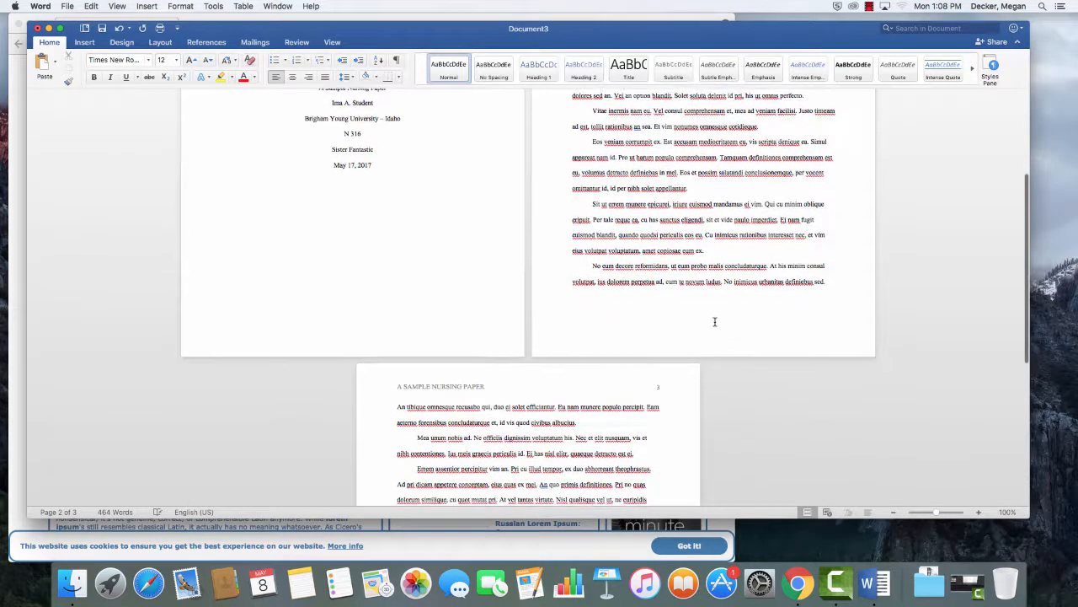
scroll(714, 321, up, 5)
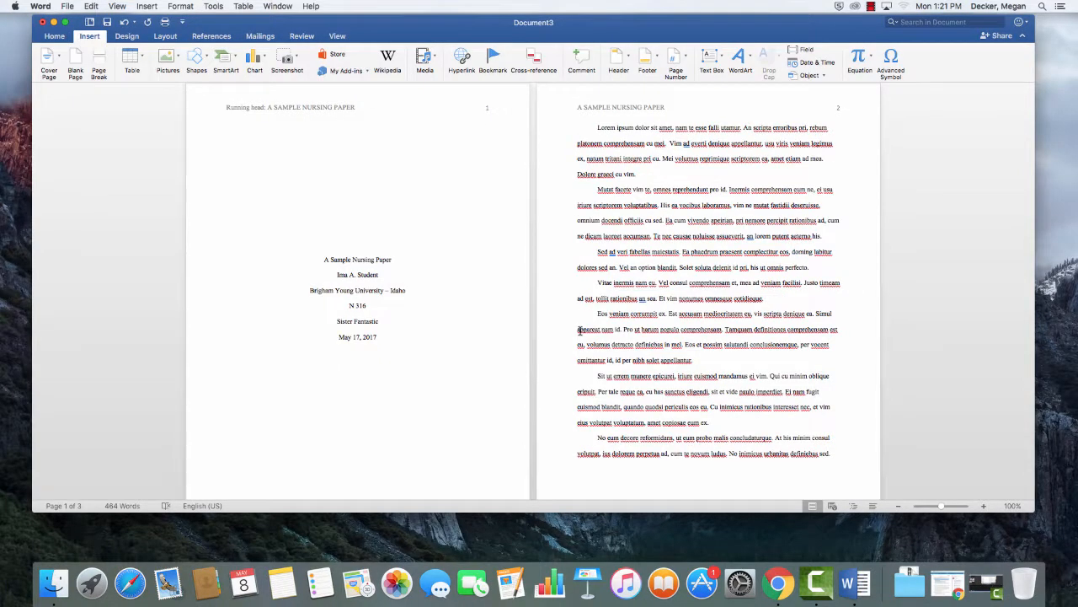
Insert a page break after the last body paragraph to start a new page.
scroll(580, 330, down, 10)
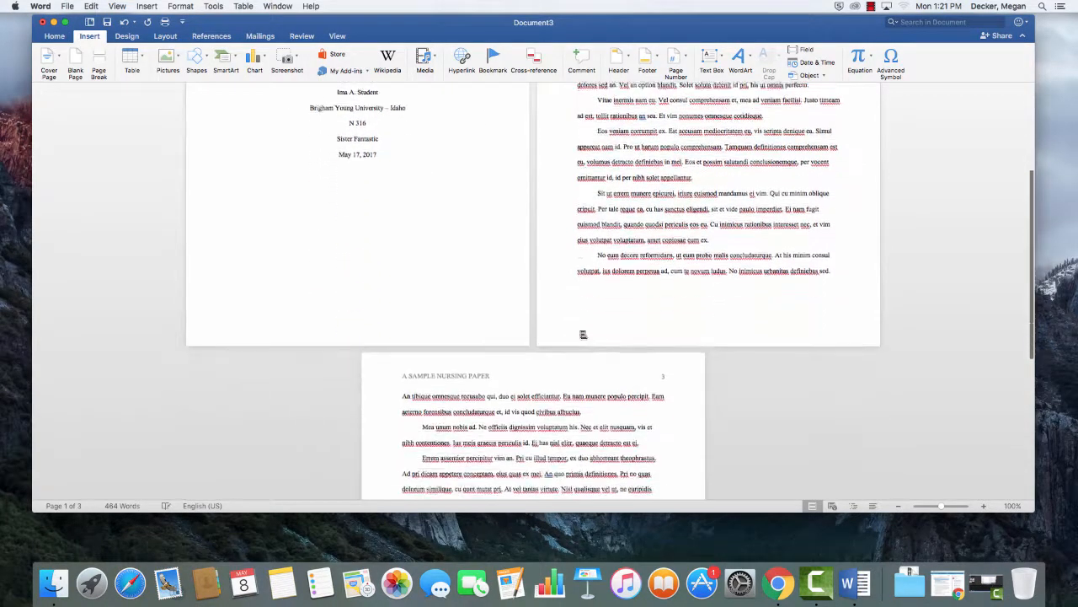
scroll(580, 330, down, 3)
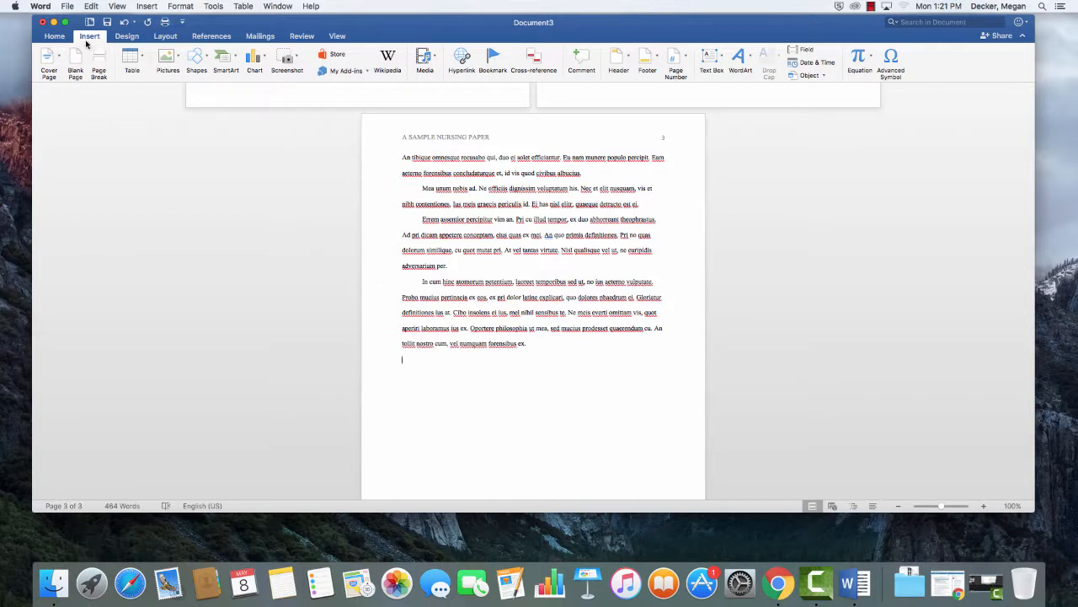
click(98, 61)
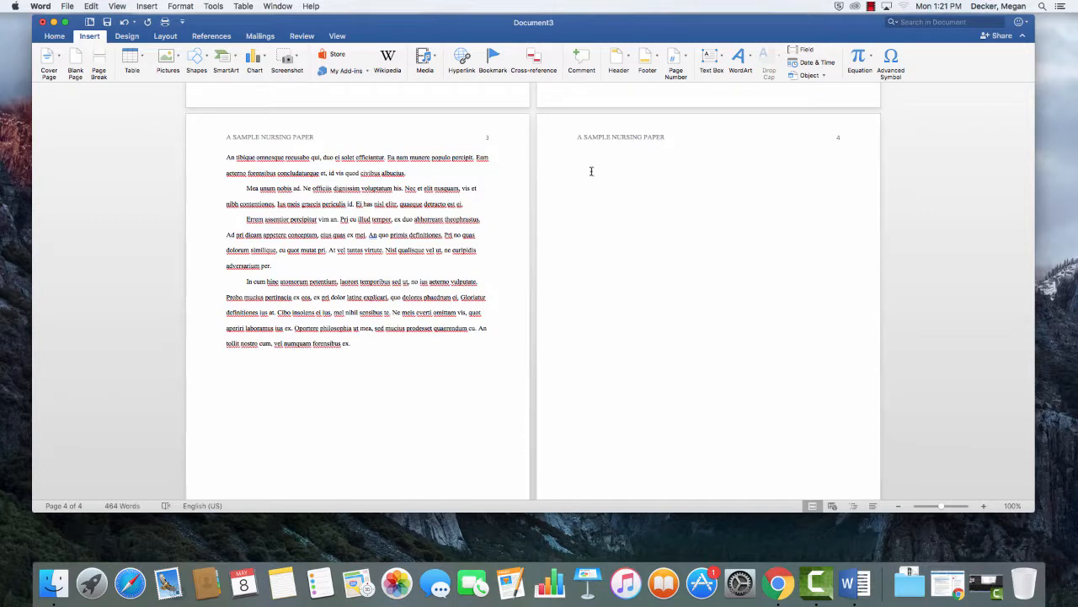
Add the centered heading "References" on the new page and set the line below it to left alignment.
click(55, 37)
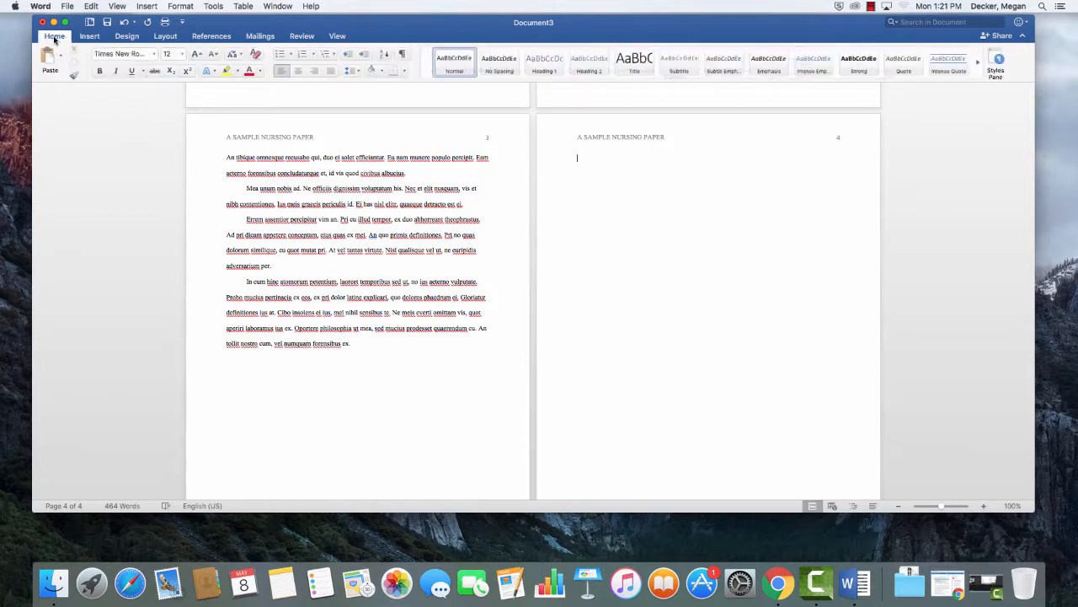
click(297, 70)
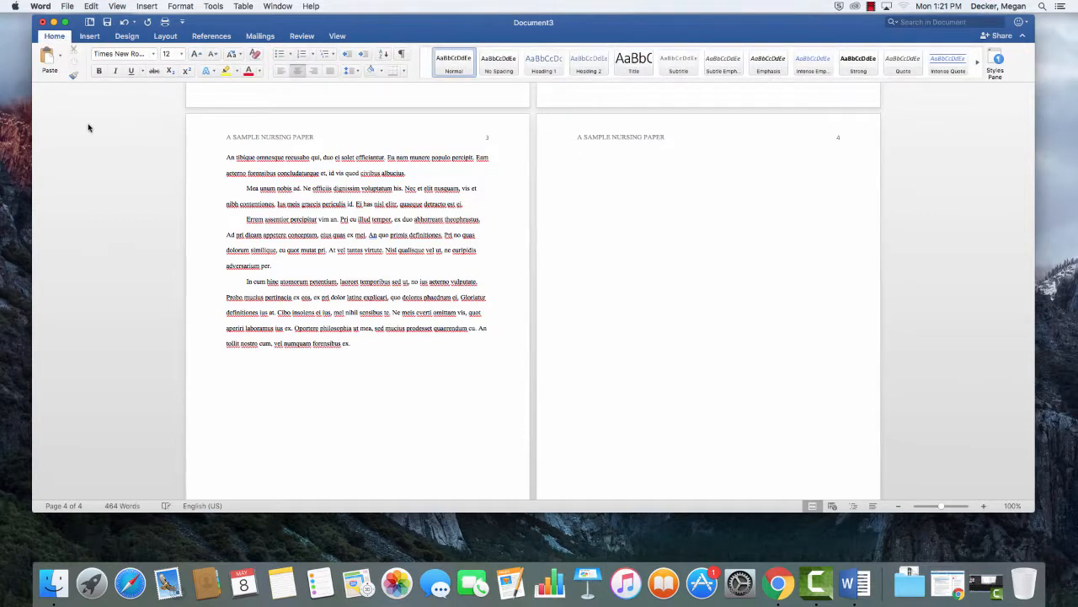
text(References)
click(282, 70)
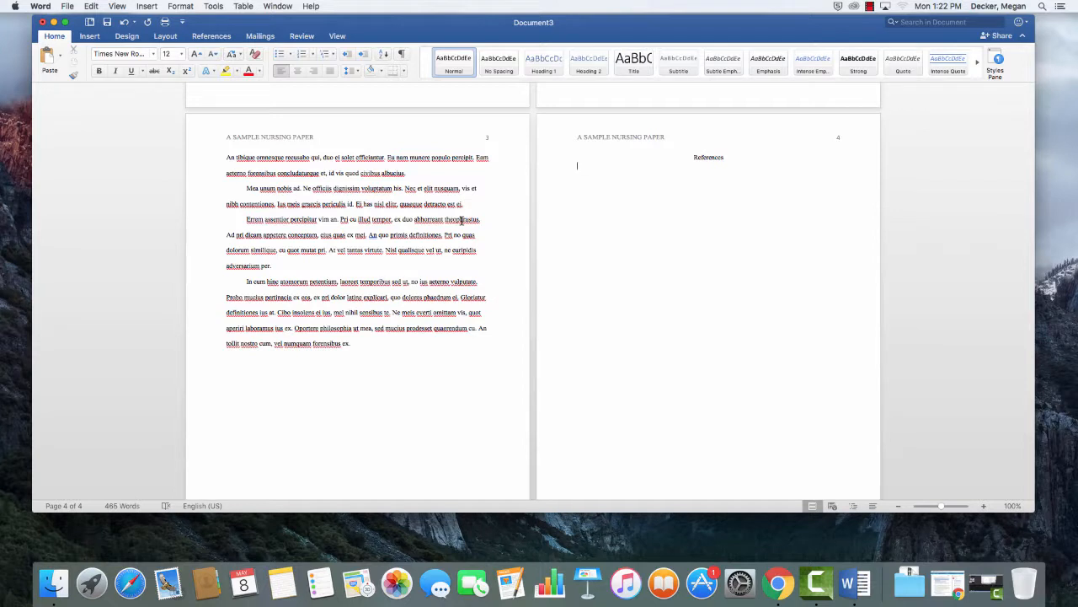
Paste the "Oscar Wilde, Victorian Fairy Tales and the Meanings of Atonement" citation under References and give it a 0.5" hanging indent.
text(Goodenough, Elizabeth. "Oscar Wilde, Victorian Fairy Tales and the Meanings of Atonement." Nineteenth Century Literature Criticism, edited by Kathy D. Darrow, vol. 212, Gale 2009. Literature Resource Center, byui.idm.oclc.org/login?url=http://go.galegroup.com.byui.idm.oclc.)
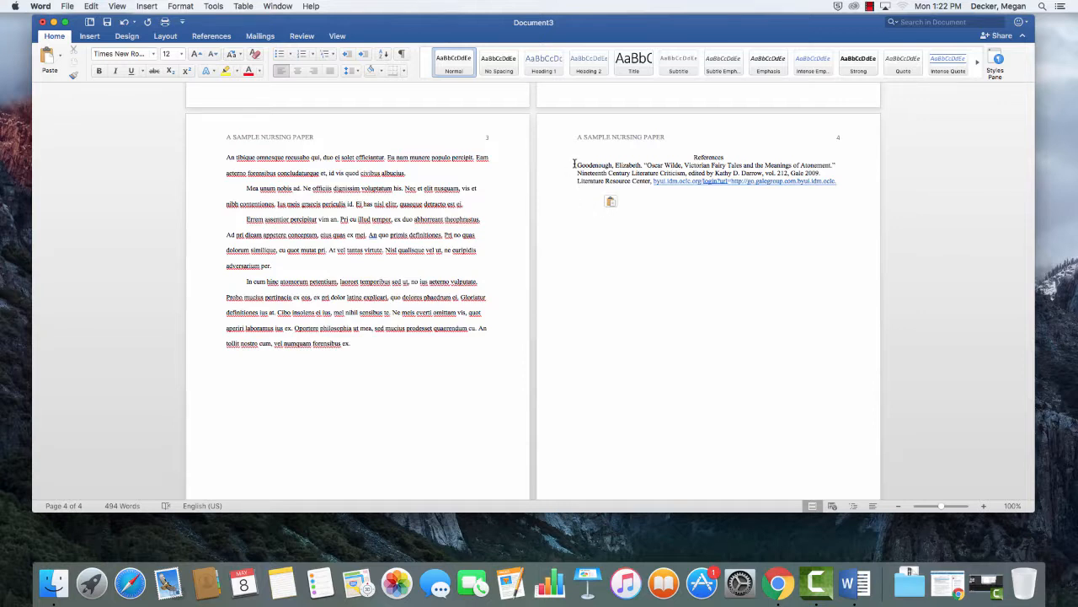
drag(575, 164, 838, 186)
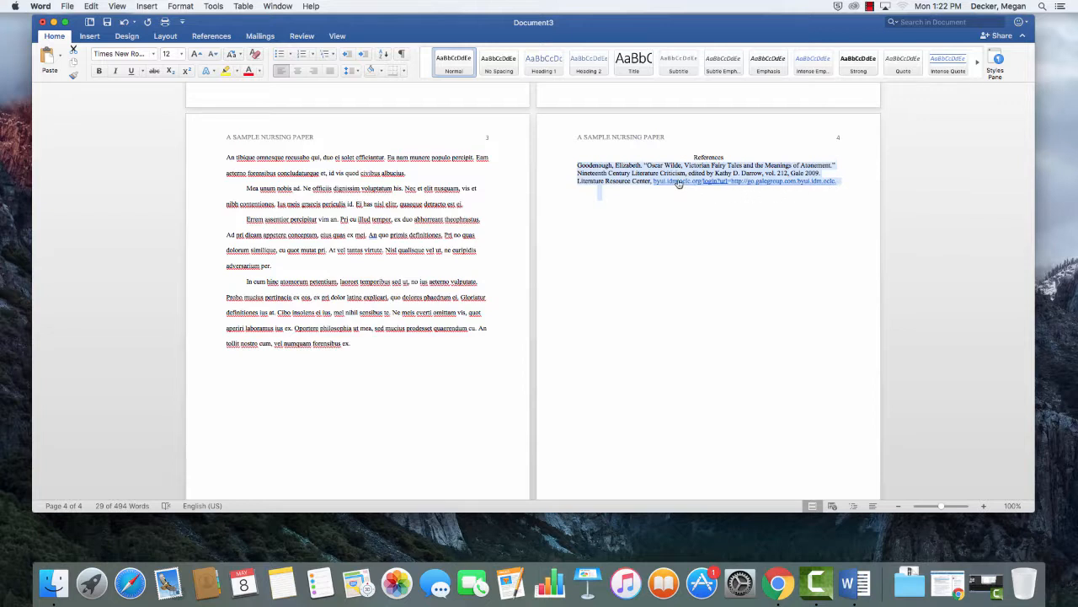
right_click(608, 180)
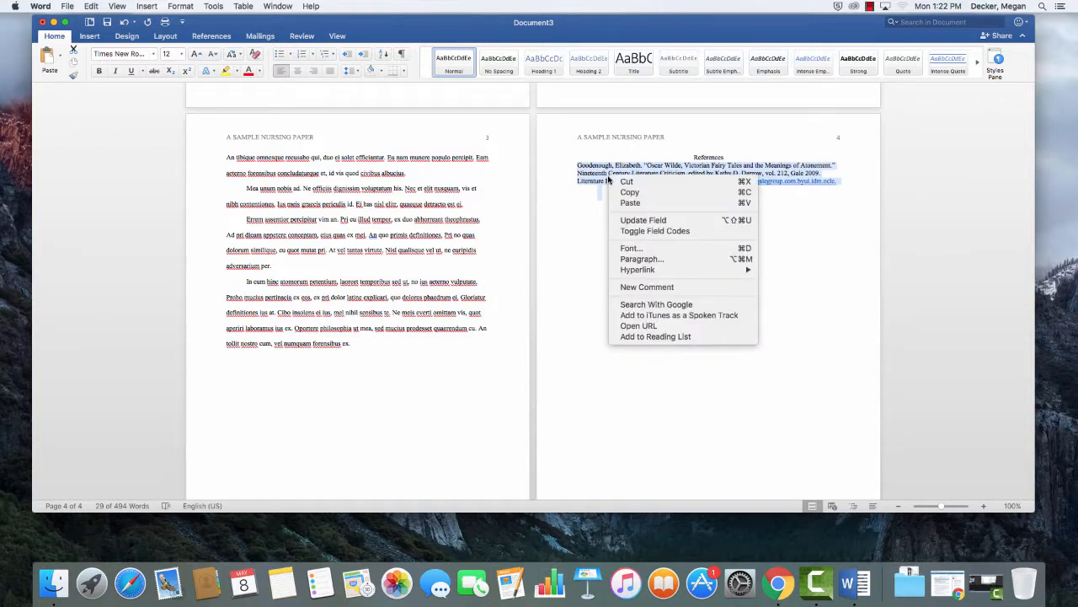
click(625, 259)
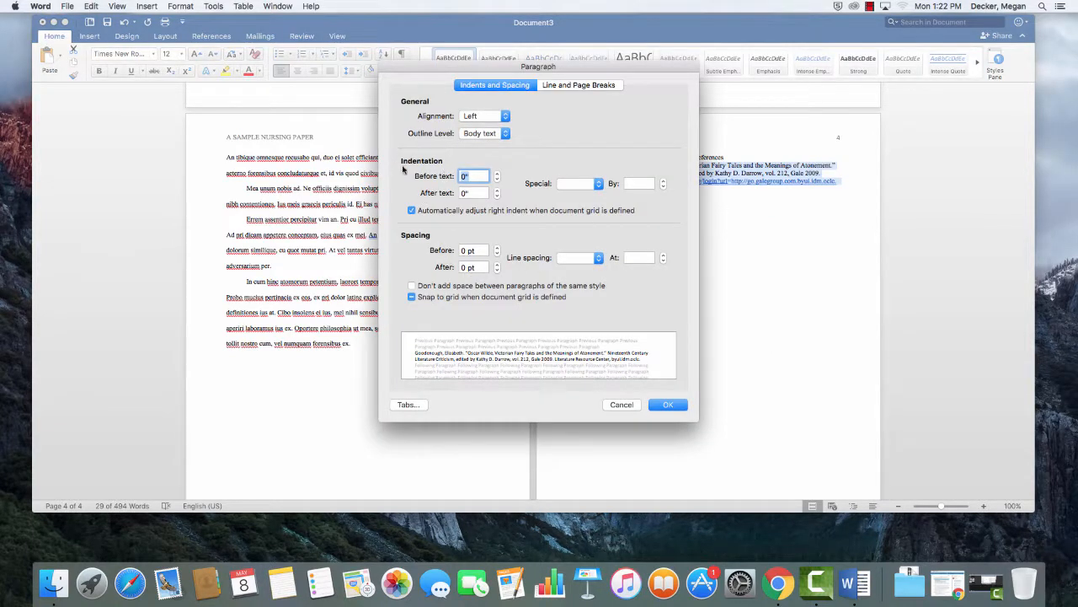
click(600, 185)
click(590, 208)
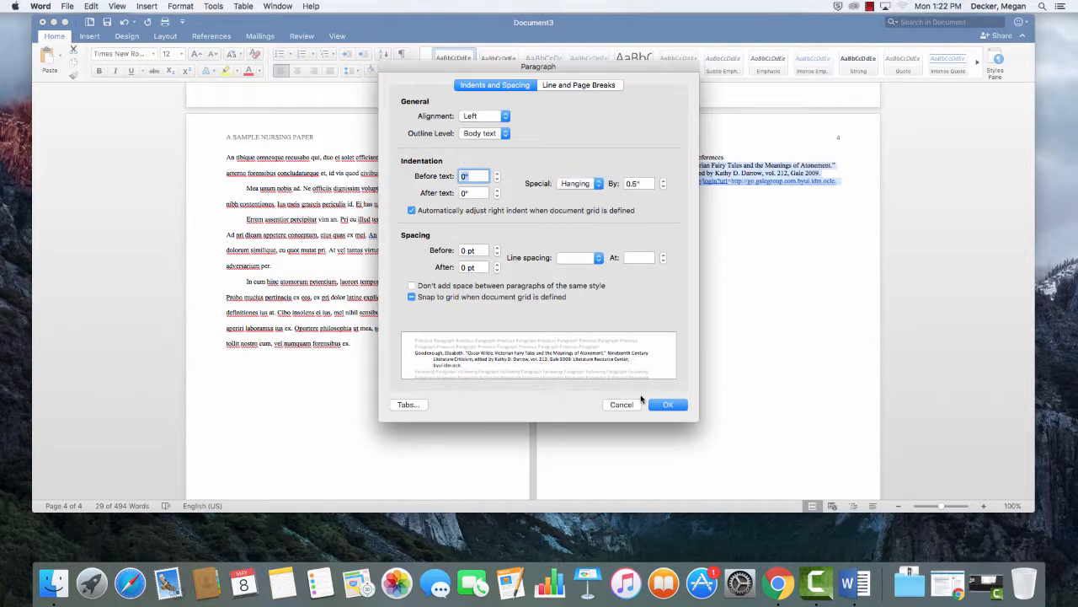
click(668, 404)
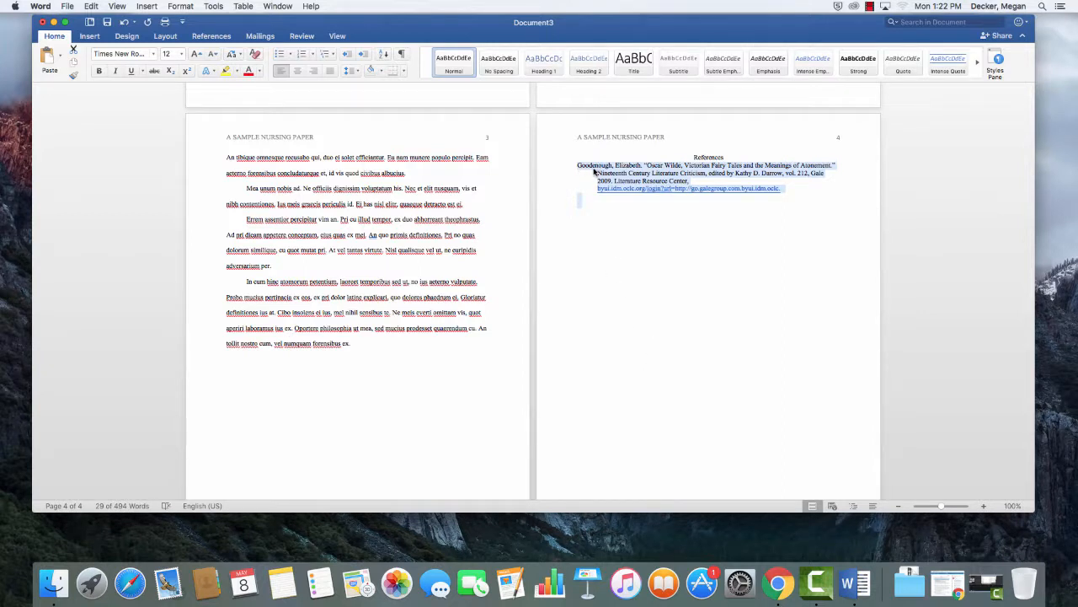
click(699, 212)
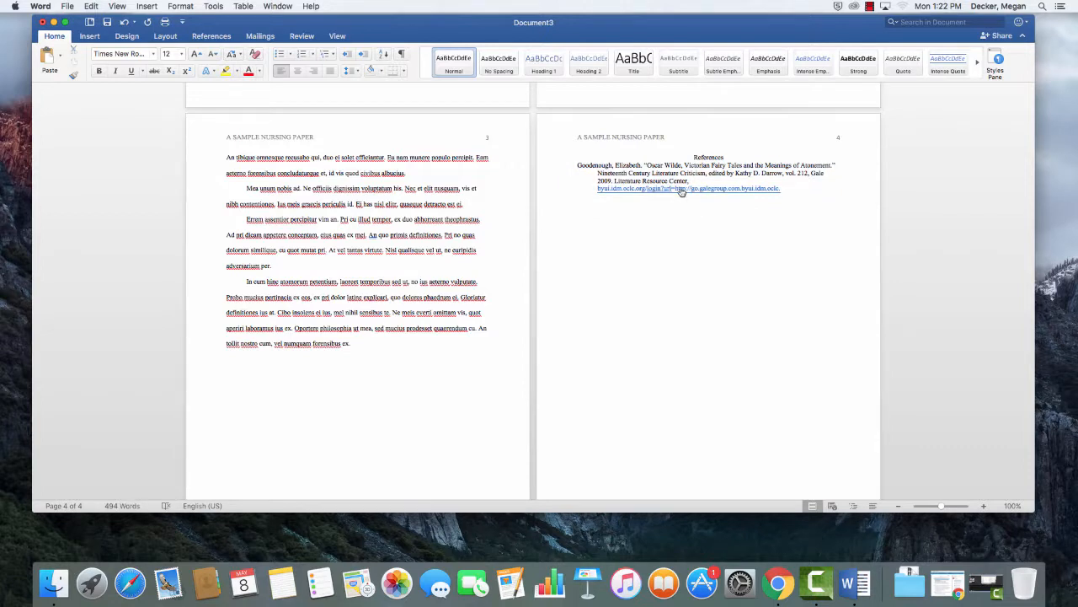
Remove the hyperlink from the citation's URL and delete the period at its end.
right_click(680, 190)
mouse_move(700, 281)
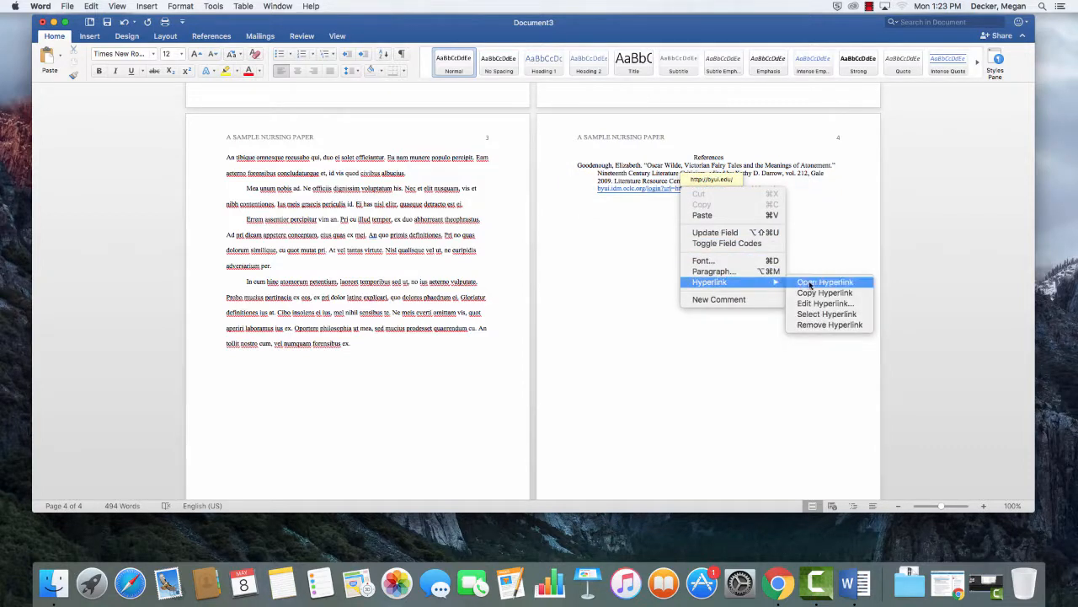
click(814, 324)
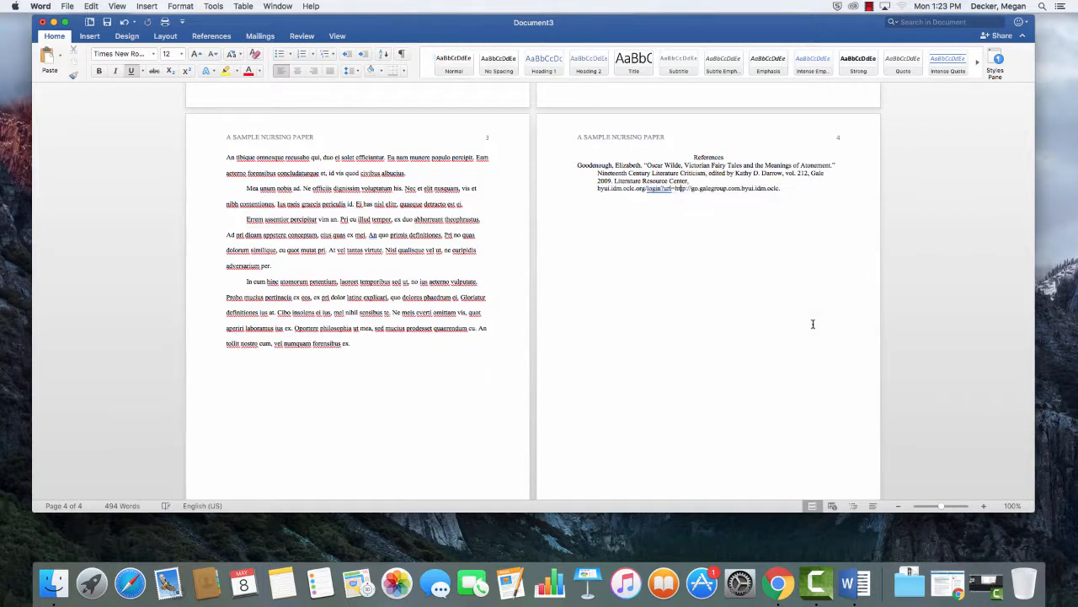
click(784, 191)
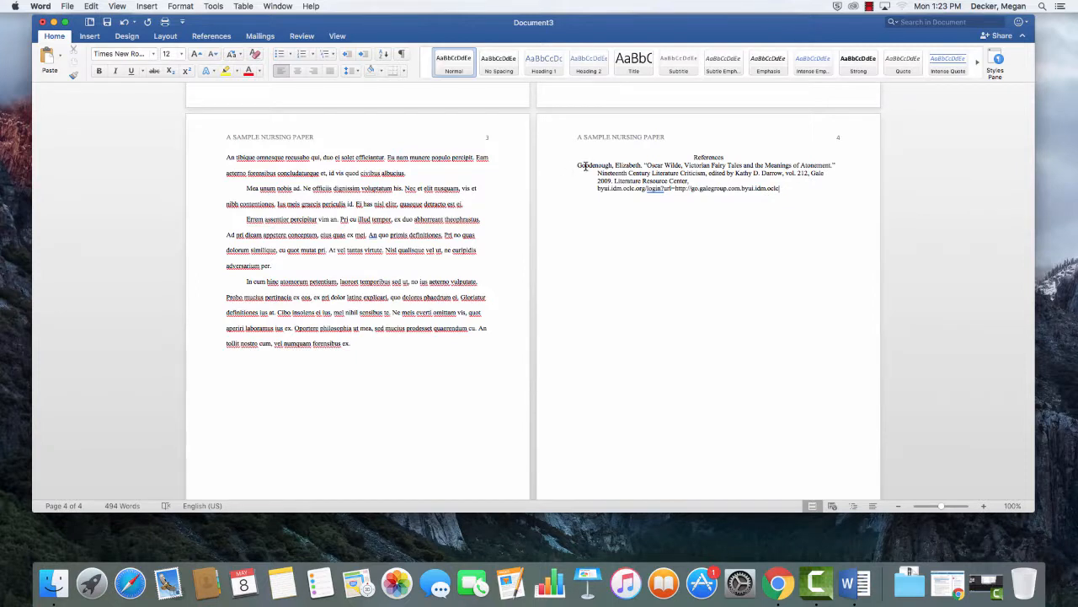
Set the line spacing of the whole reference citation to 2.0.
scroll(586, 165, down, 1)
drag(780, 184, 571, 157)
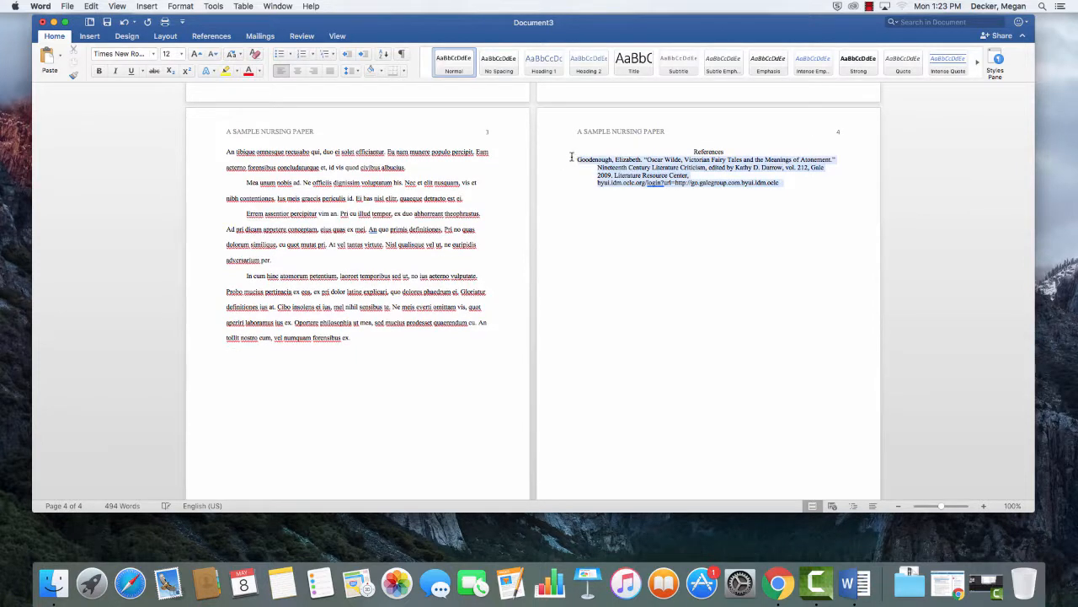
click(359, 73)
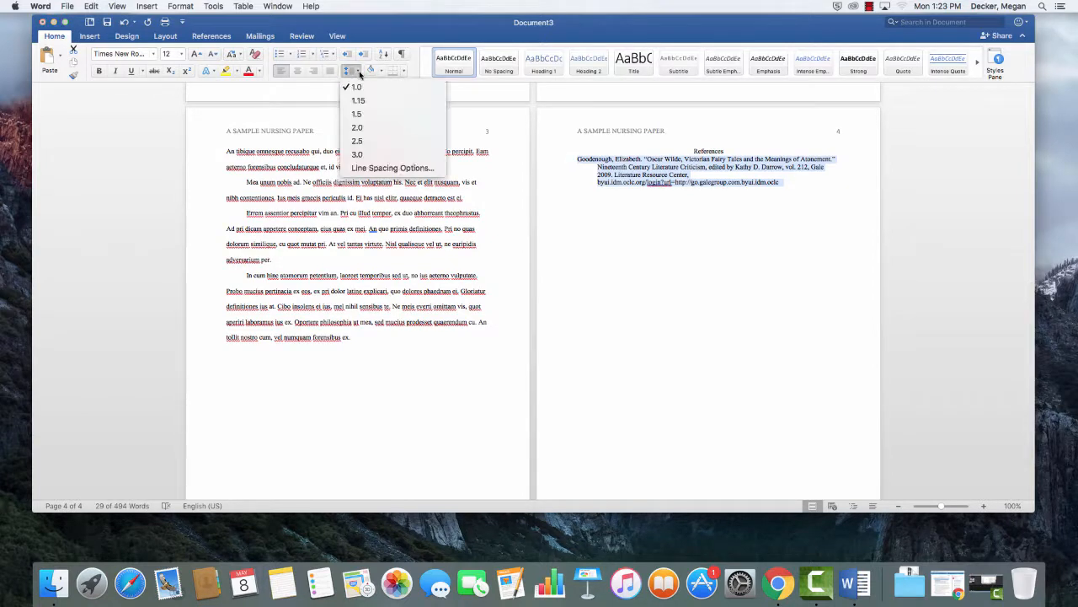
click(357, 127)
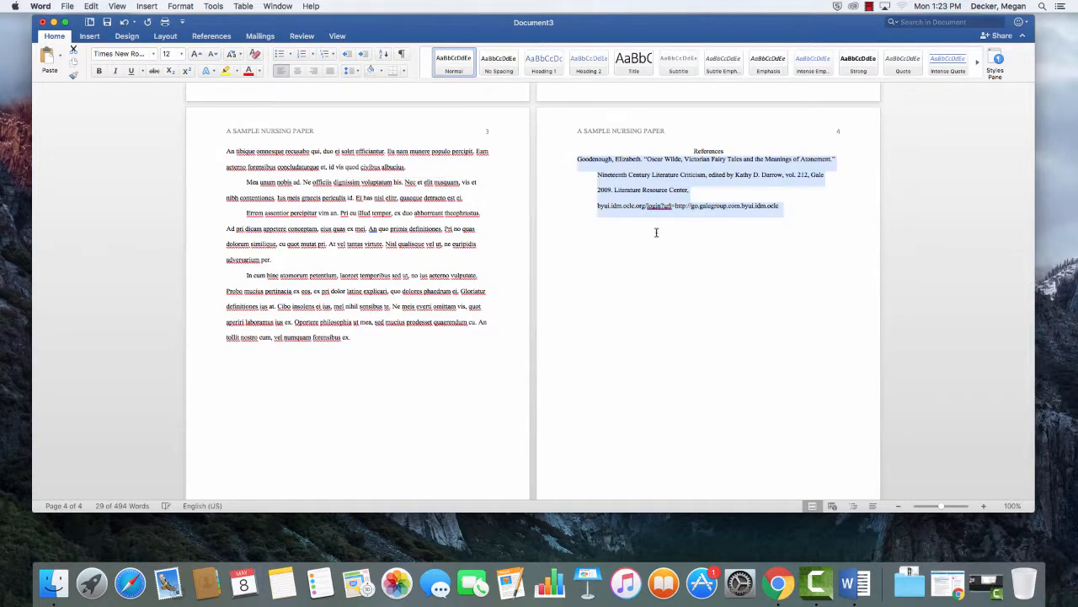
click(813, 222)
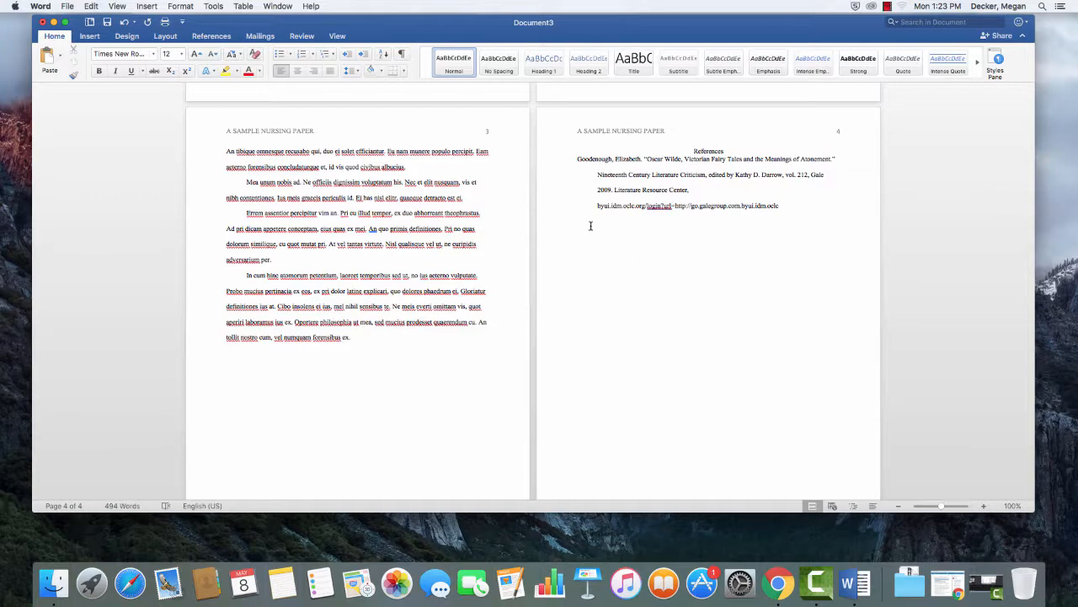